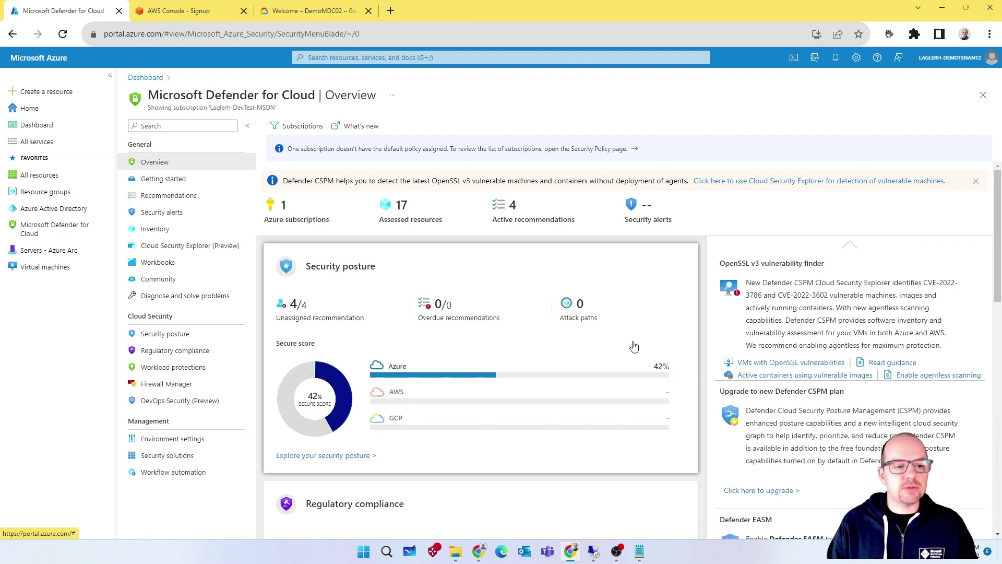
# Start the Azure Arc wizard that generates an onboarding script for a single server and continue past the prerequisites
pyautogui.click(51, 249)
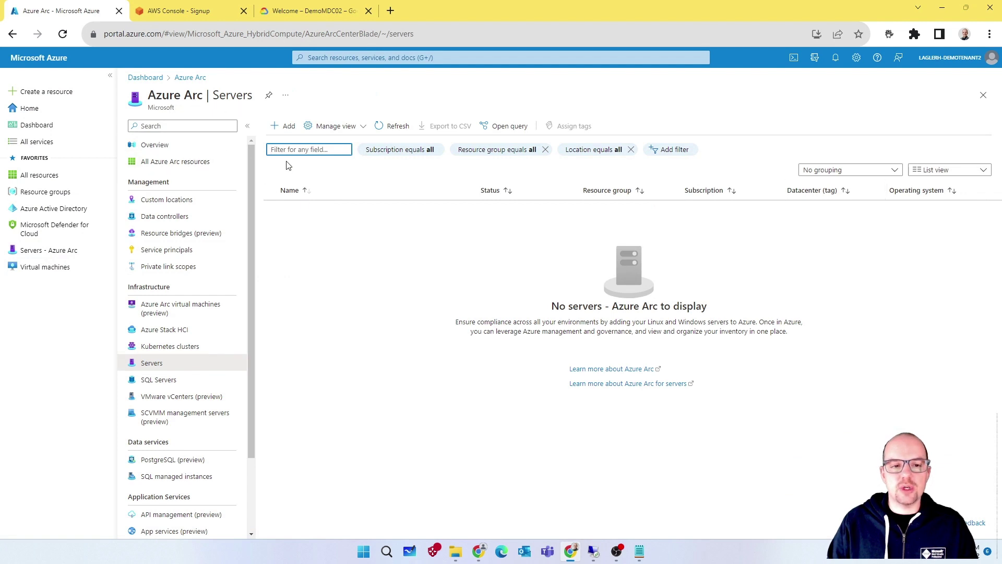
pyautogui.click(289, 132)
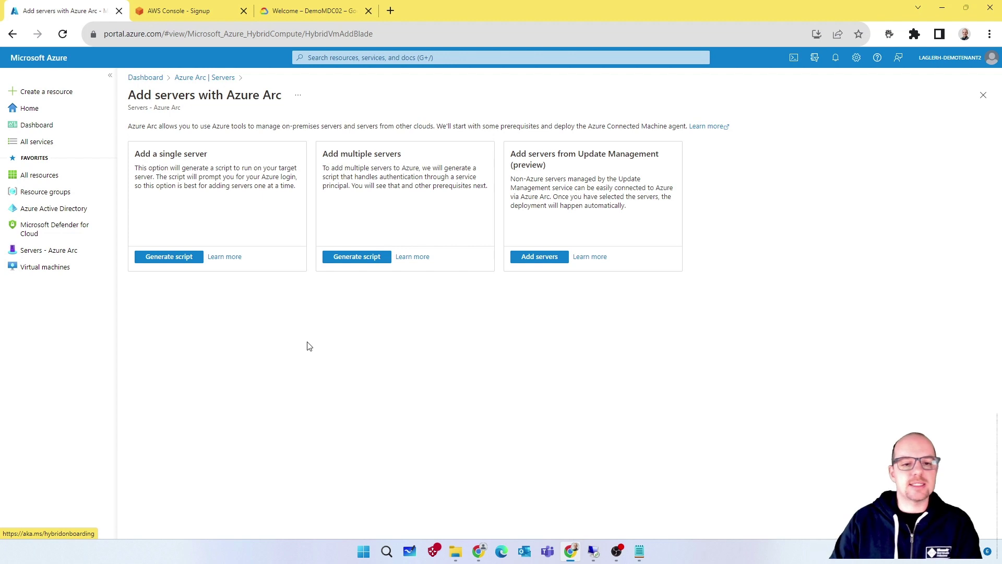
pyautogui.click(174, 263)
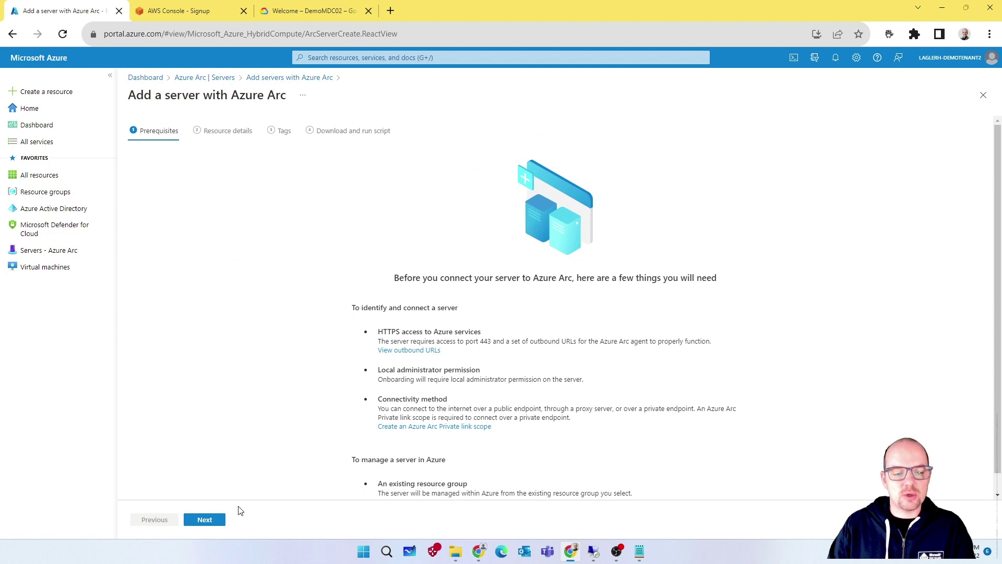
pyautogui.click(205, 519)
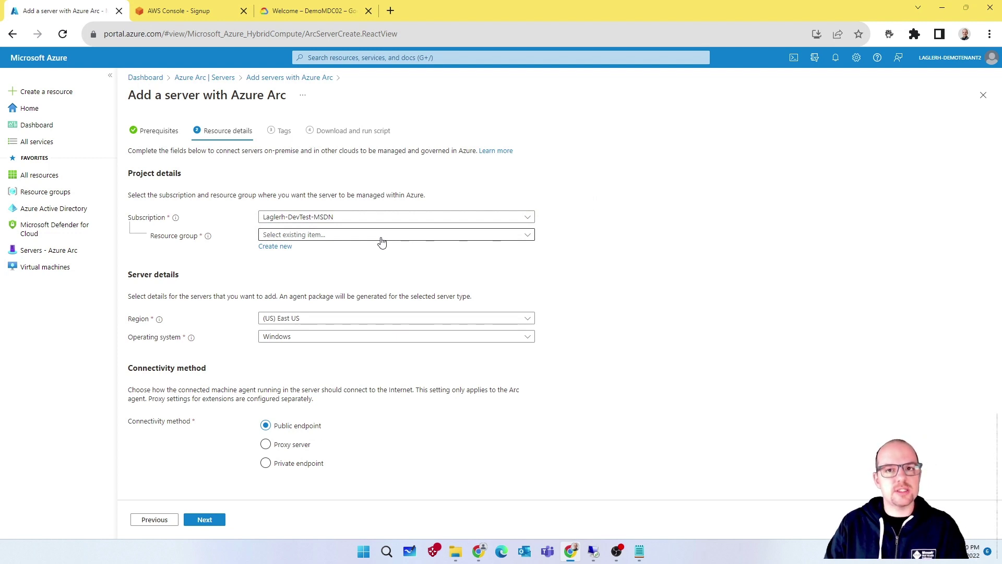
# Set the Arc server's resource group to rg-demomdc and its region to (Europe) West Europe
pyautogui.click(381, 236)
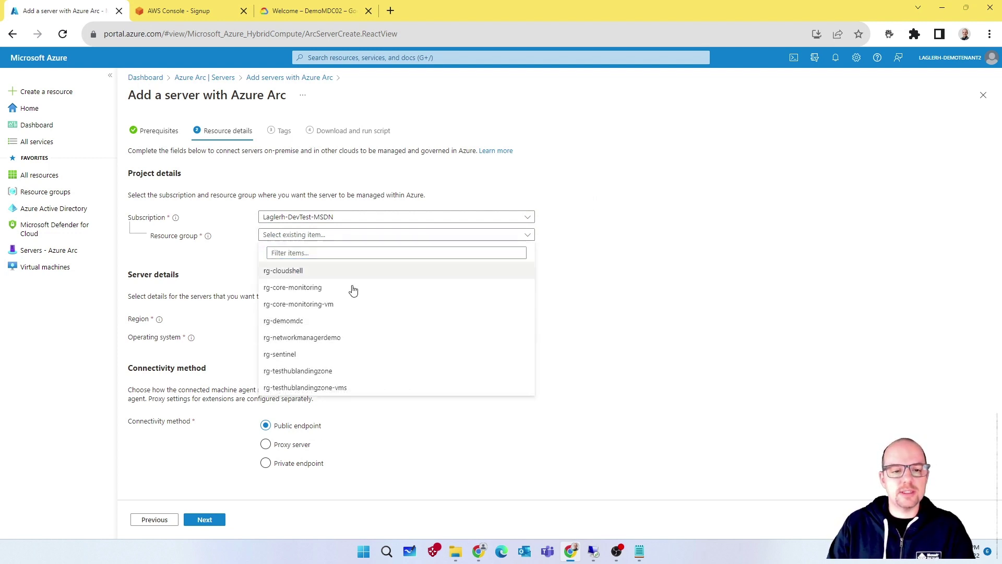
pyautogui.click(315, 322)
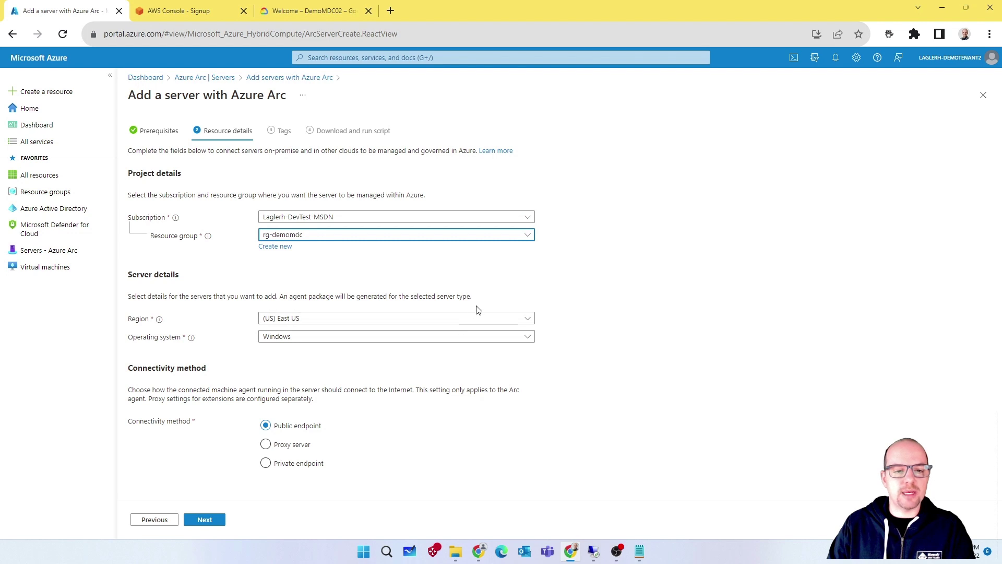
pyautogui.click(437, 324)
pyautogui.click(644, 127)
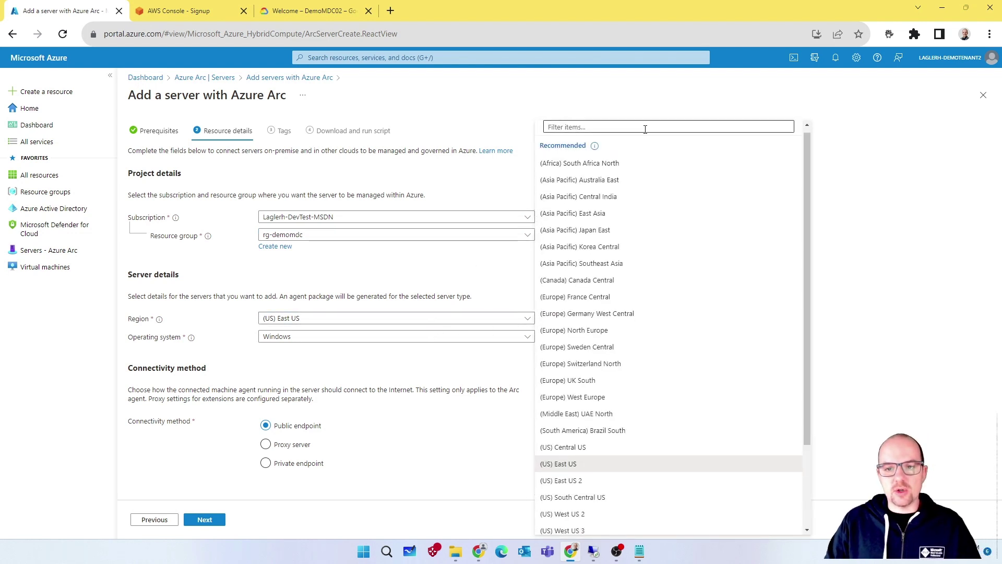
pyautogui.write('west eur')
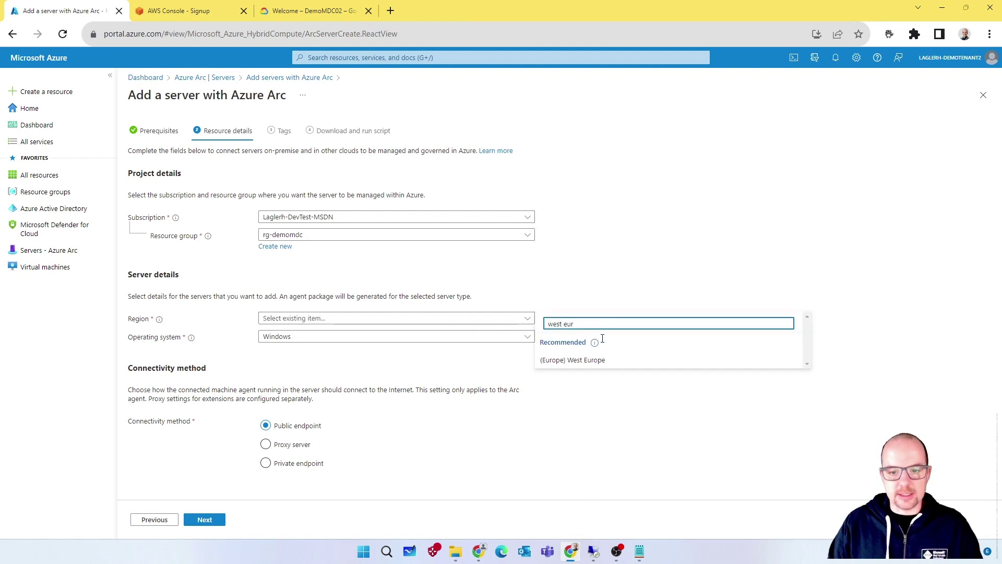
pyautogui.click(574, 360)
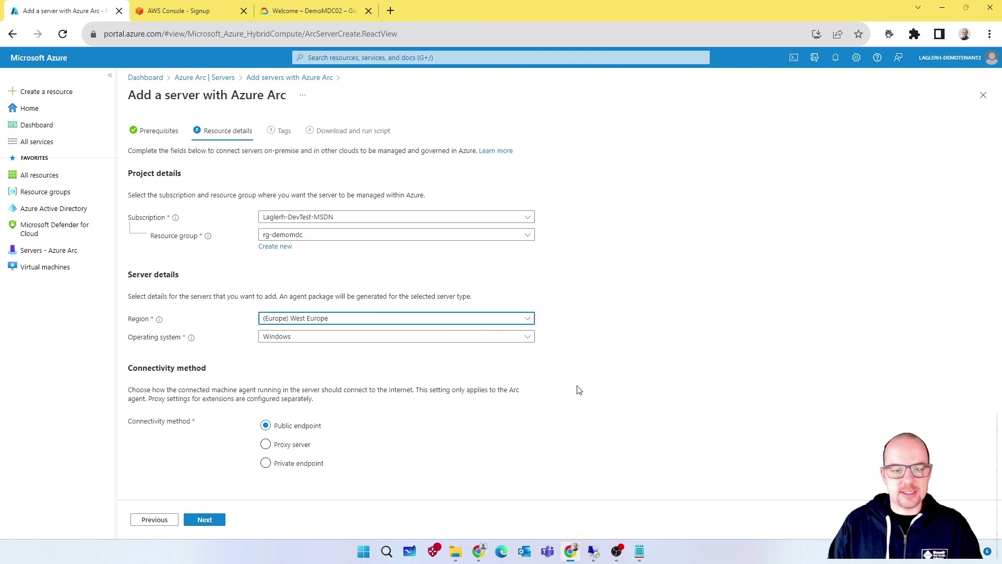
# Keep Windows as the operating system and Public endpoint as the connectivity method, and continue to the tags
pyautogui.click(458, 339)
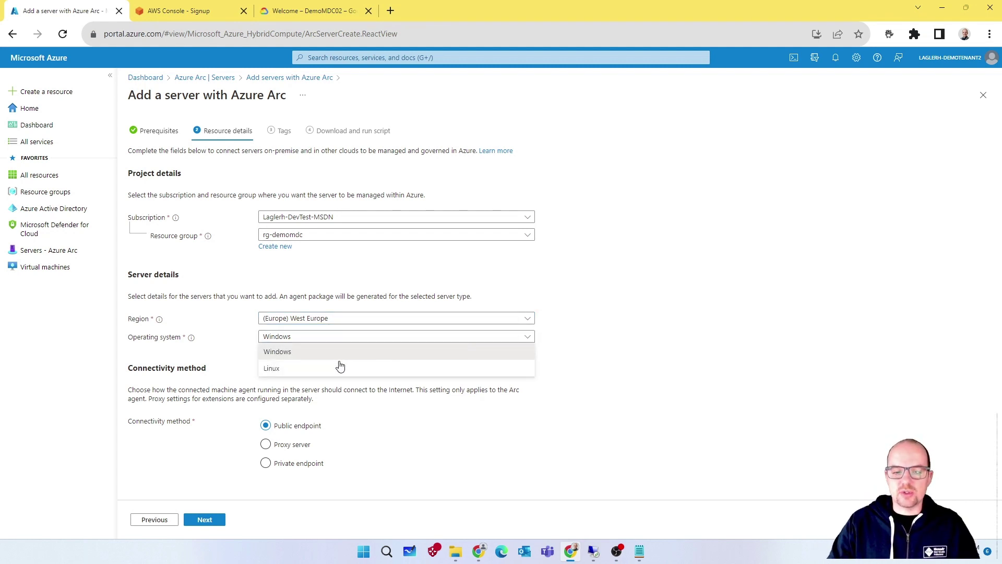
pyautogui.press('Escape')
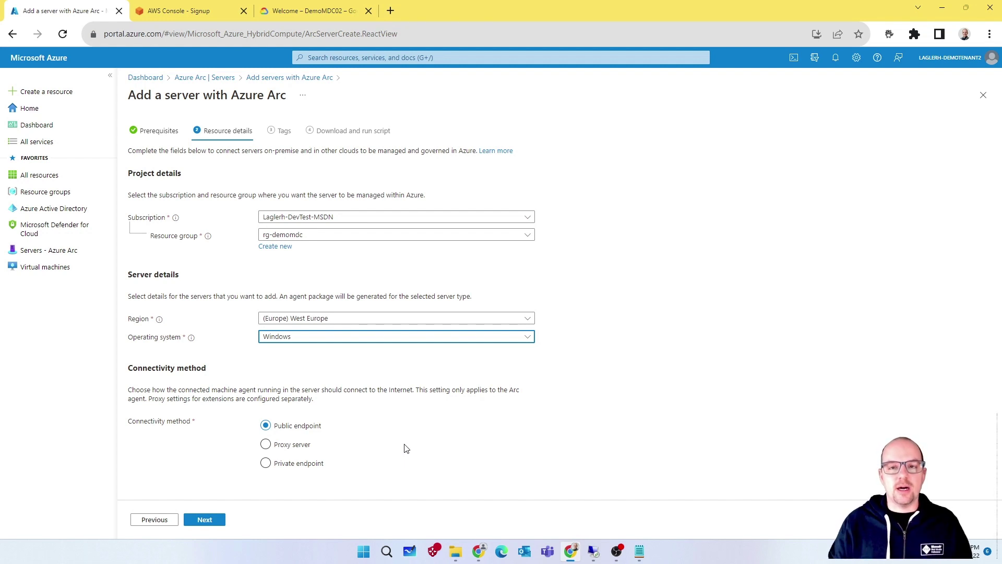
pyautogui.click(288, 451)
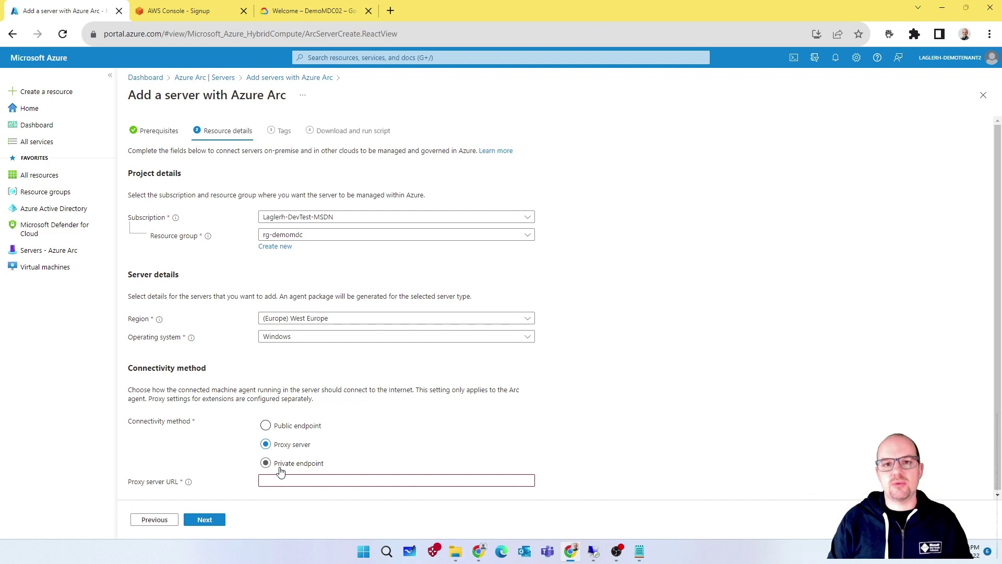
pyautogui.click(310, 431)
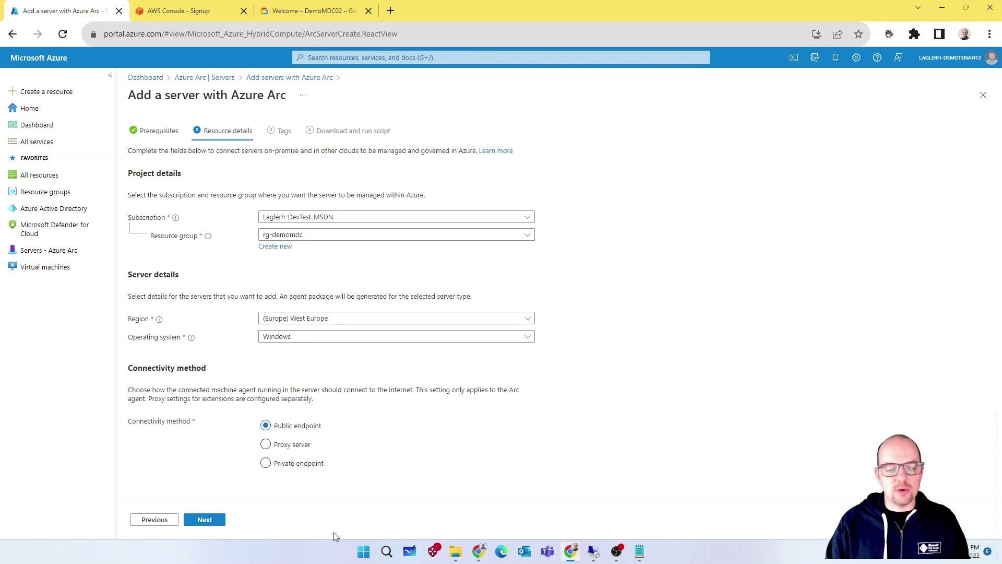
pyautogui.click(206, 520)
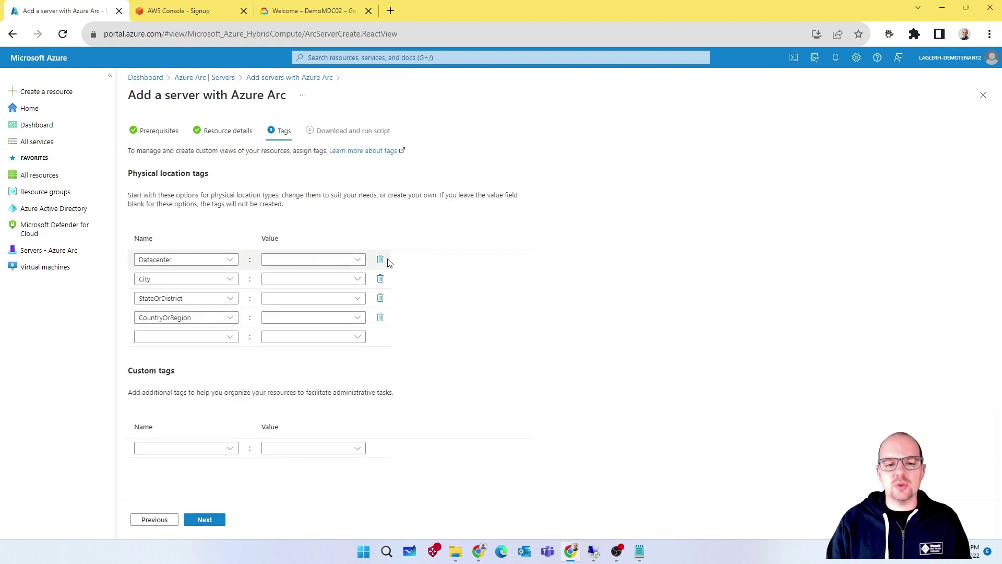
# Remove the Datacenter, City, StateOrDistrict and CountryOrRegion entries from the physical location tags
pyautogui.click(380, 260)
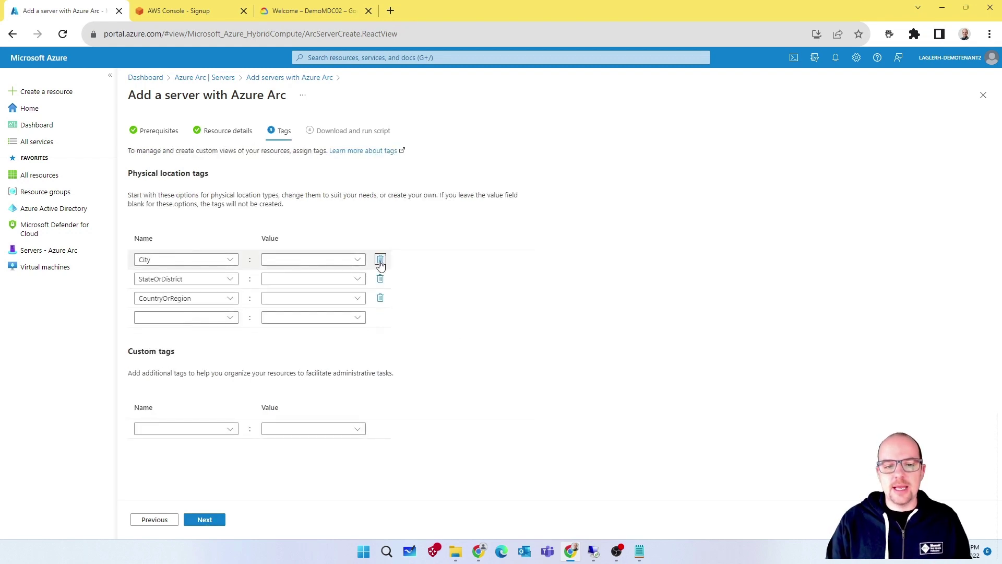
pyautogui.click(380, 260)
pyautogui.click(380, 260)
pyautogui.click(380, 259)
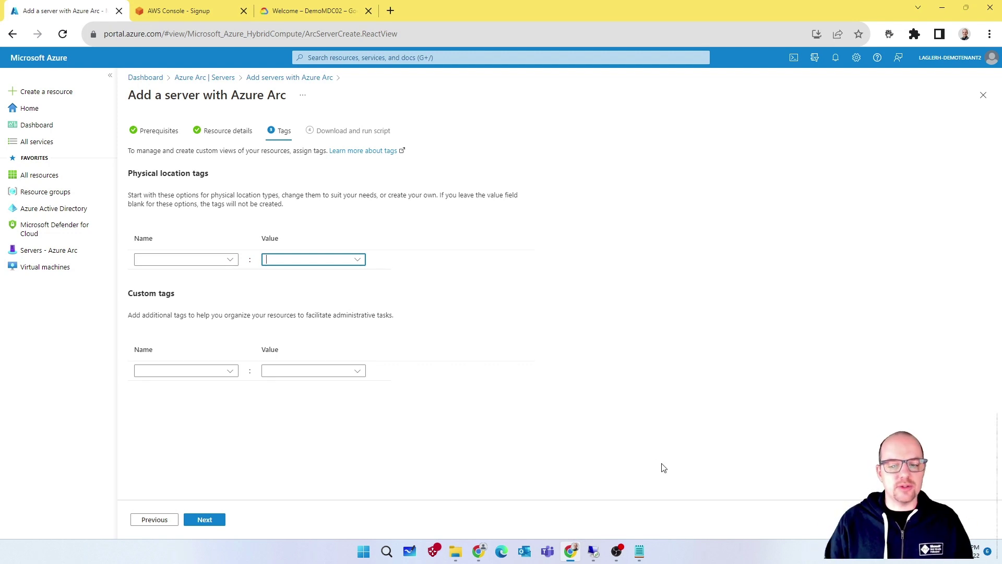
# Switch to PowerShell ISE on the remote server, run the entire Arc onboarding script and complete its Azure browser login
pyautogui.moveTo(593, 553)
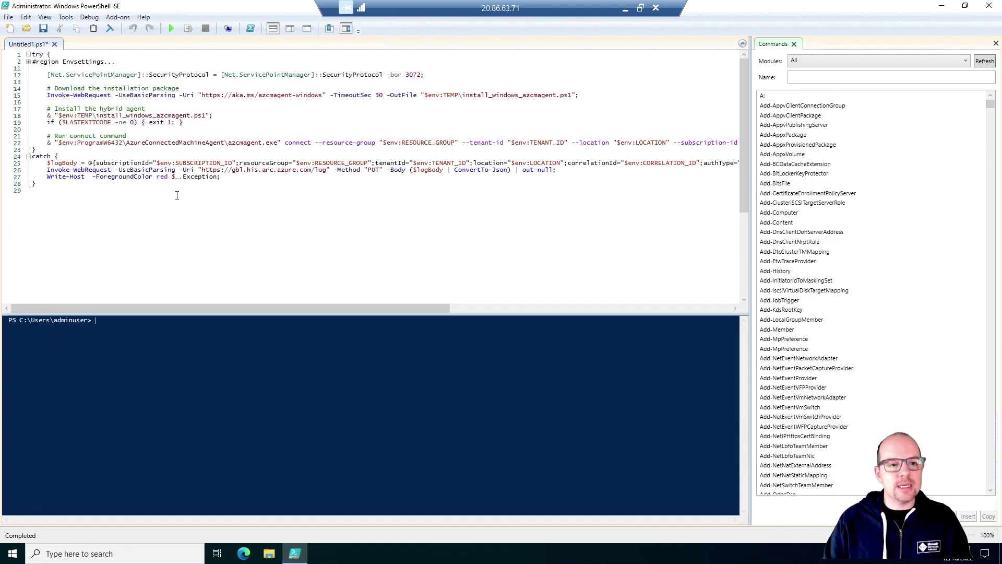
pyautogui.hotkey('ctrl', 'a')
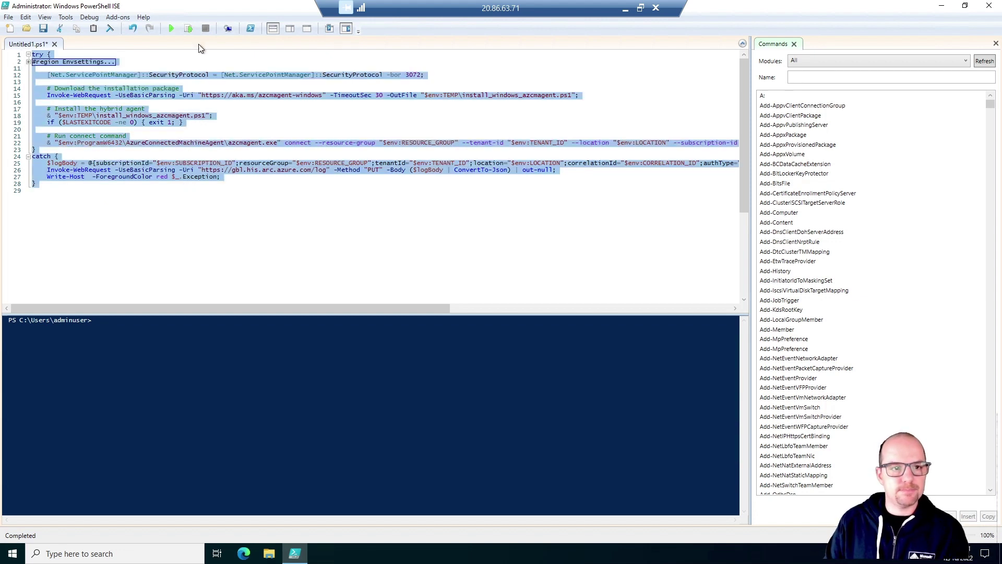
pyautogui.click(189, 29)
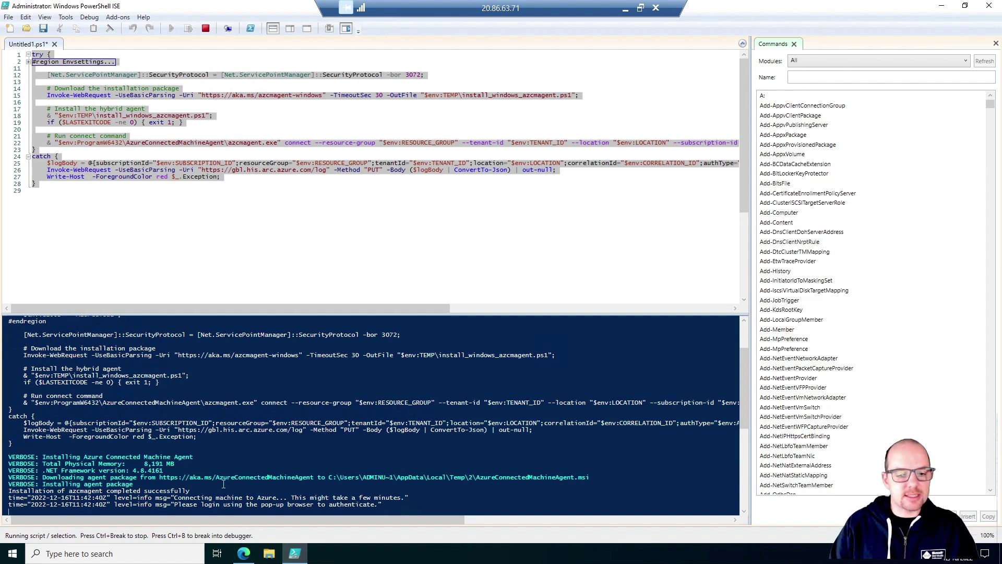
pyautogui.click(244, 562)
pyautogui.click(450, 271)
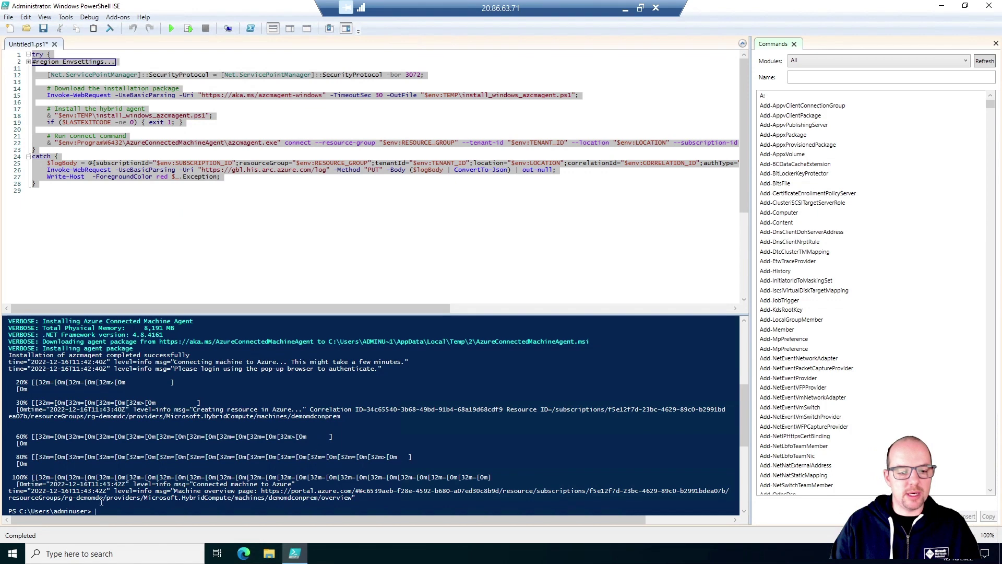
pyautogui.click(625, 8)
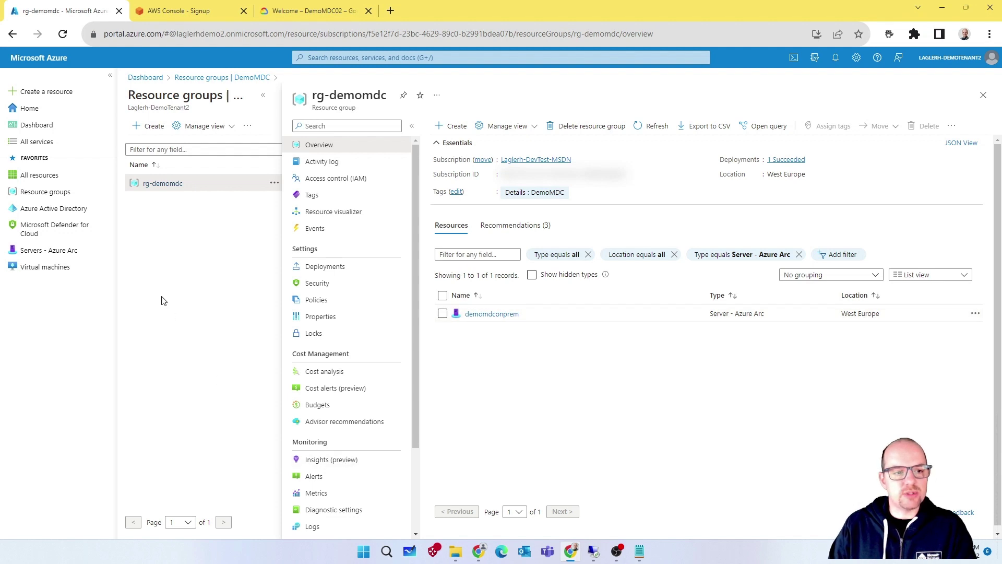
# Open the Defender plans of the subscription under the Root group in Microsoft Defender for Cloud's environment settings
pyautogui.click(63, 229)
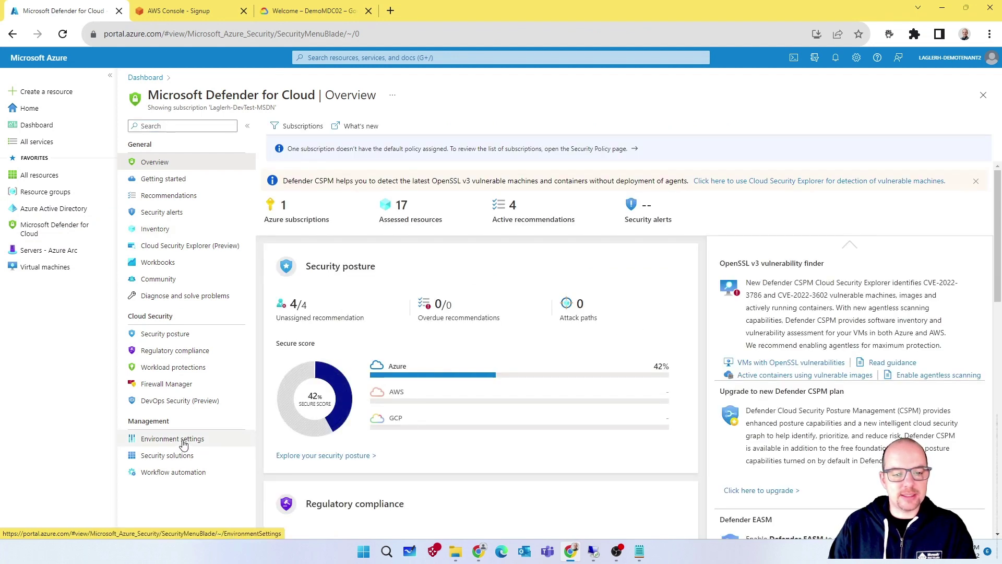
pyautogui.click(182, 443)
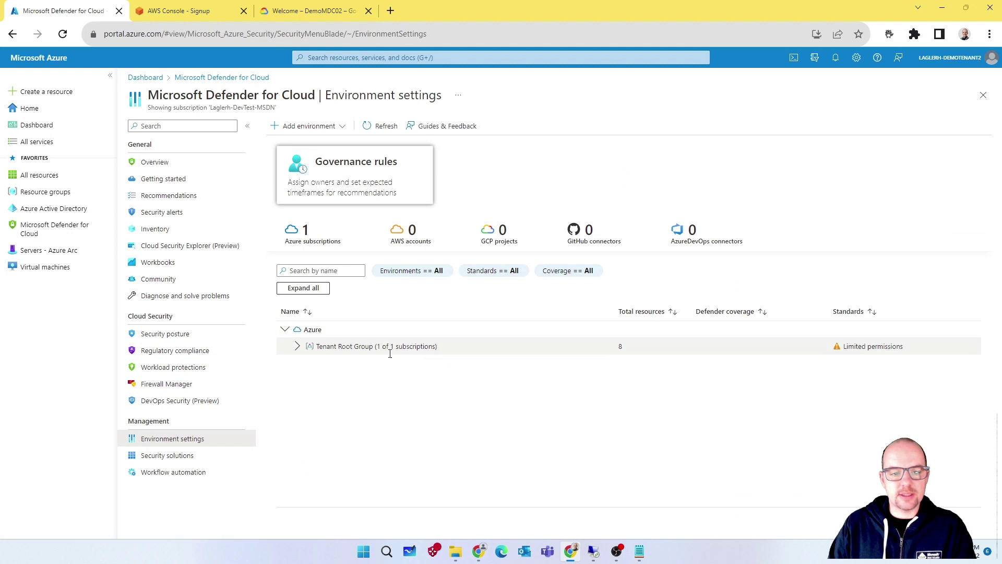
pyautogui.click(297, 347)
pyautogui.click(310, 363)
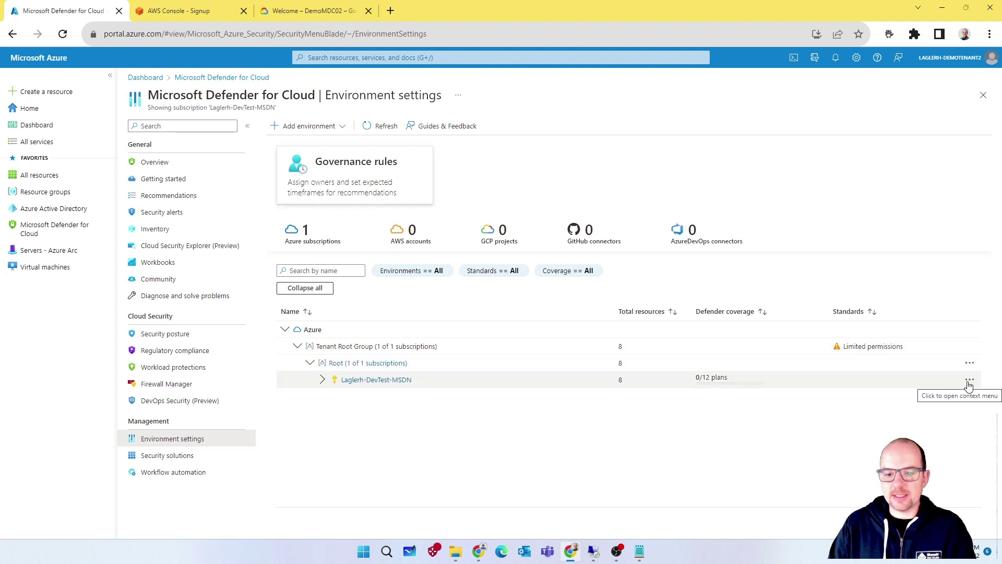
pyautogui.click(403, 380)
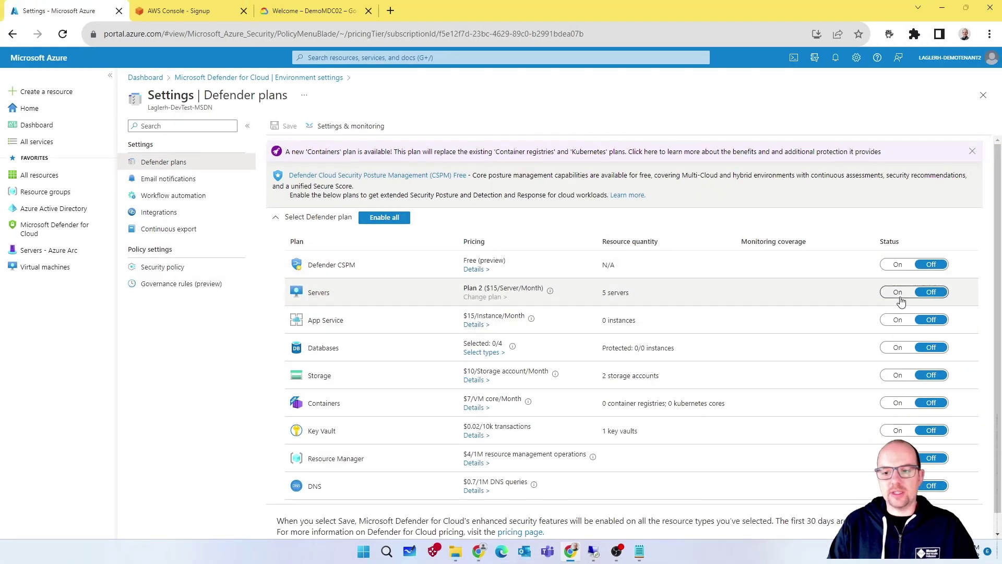
# Turn on the Servers plan, keeping Microsoft Defender for Servers Plan 2, and open its monitoring coverage settings
pyautogui.click(898, 292)
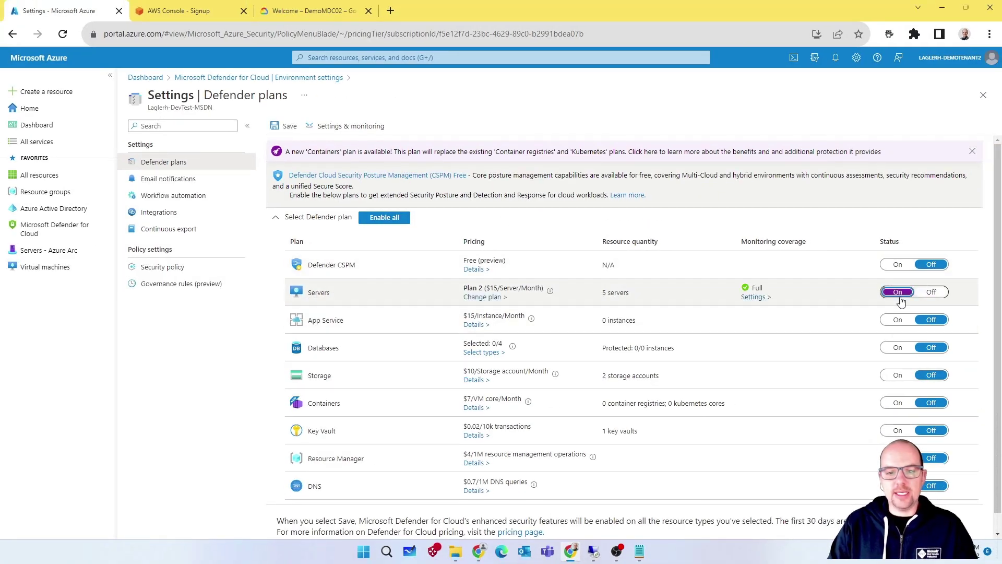
pyautogui.click(482, 297)
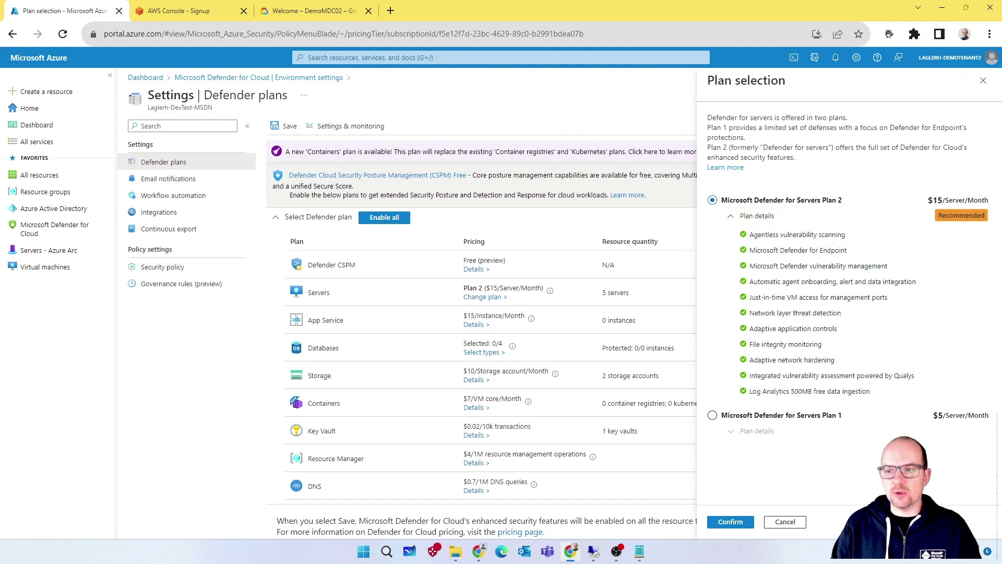
pyautogui.click(984, 80)
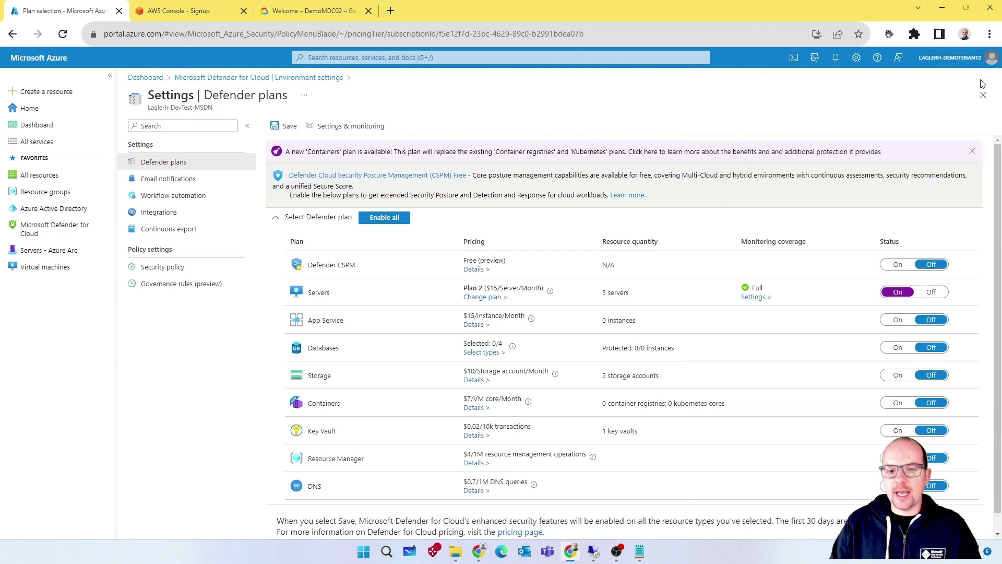
pyautogui.click(755, 298)
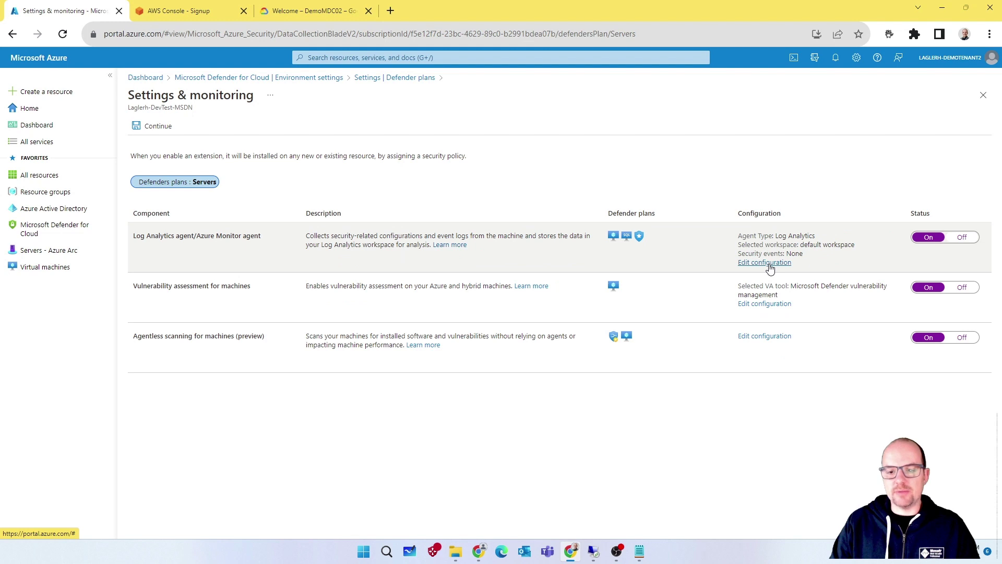
# Try Azure Monitor Agent (Preview) and the custom workspace option in the Log Analytics agent's auto-provisioning configuration, and discard the edits
pyautogui.click(770, 267)
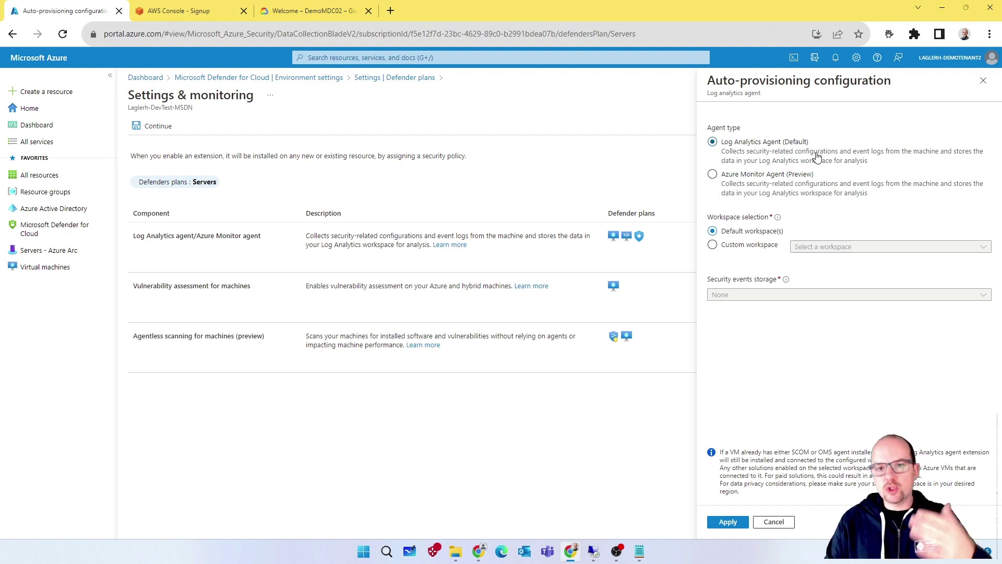
pyautogui.click(730, 181)
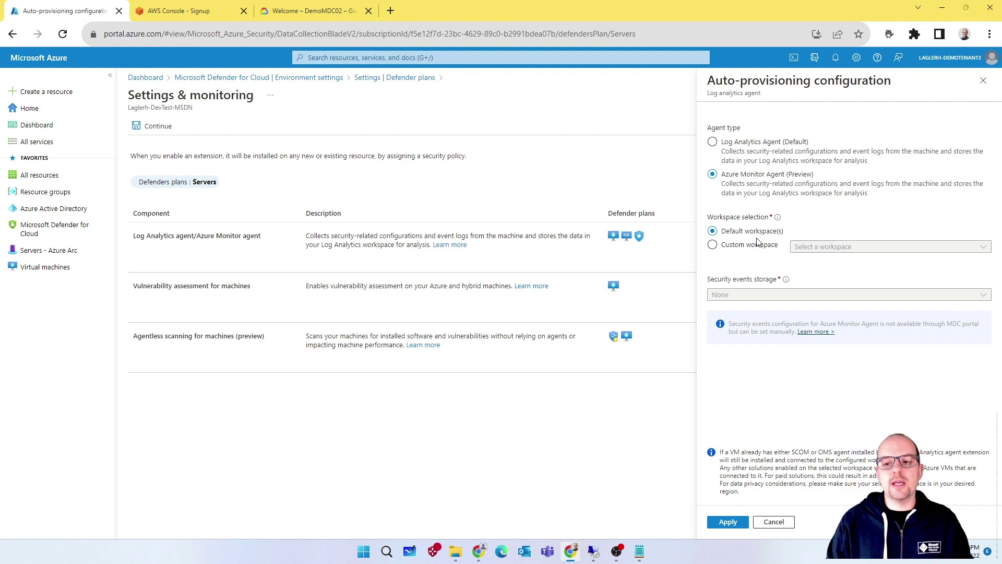
pyautogui.click(712, 245)
pyautogui.click(871, 250)
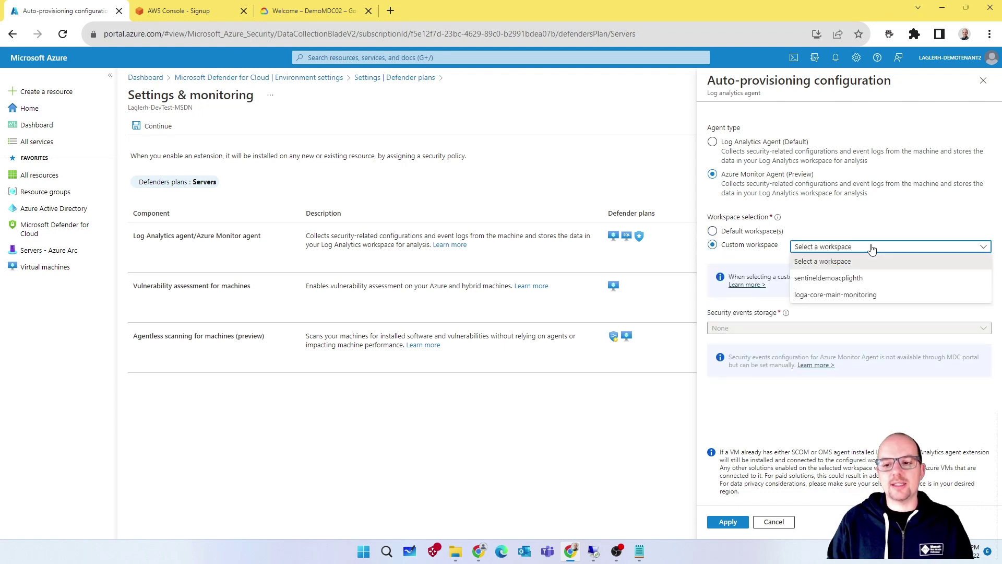
pyautogui.click(727, 237)
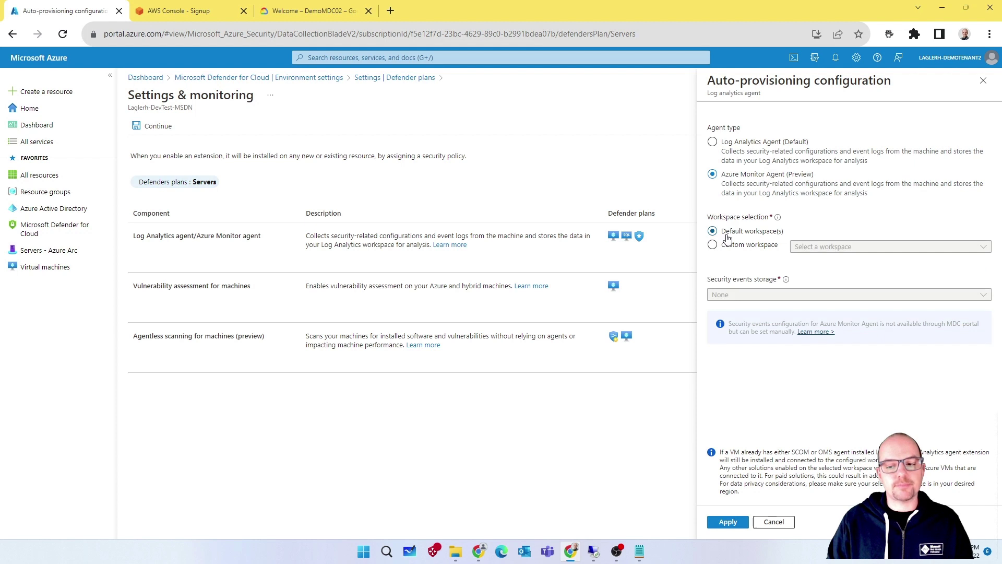
pyautogui.click(774, 522)
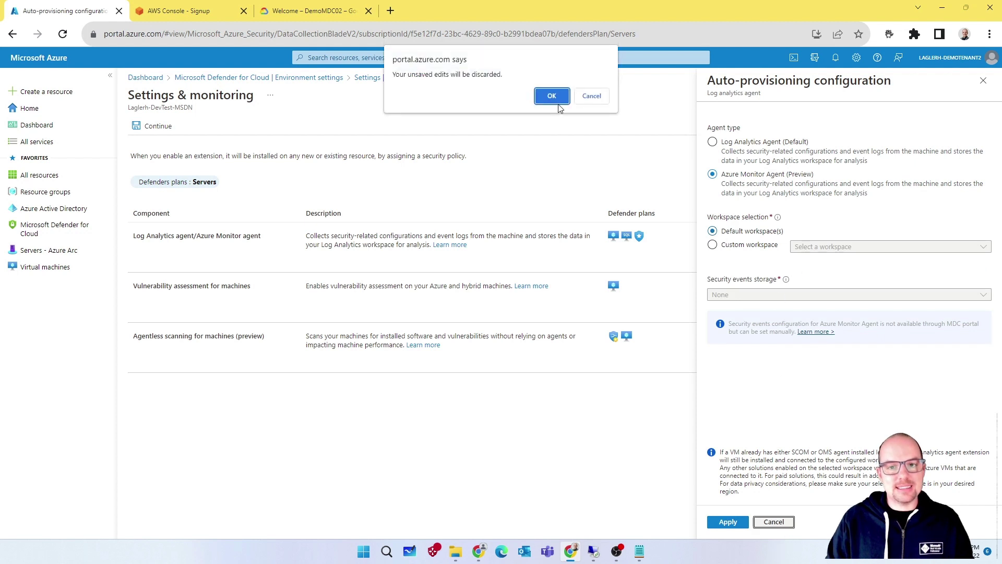
pyautogui.click(557, 102)
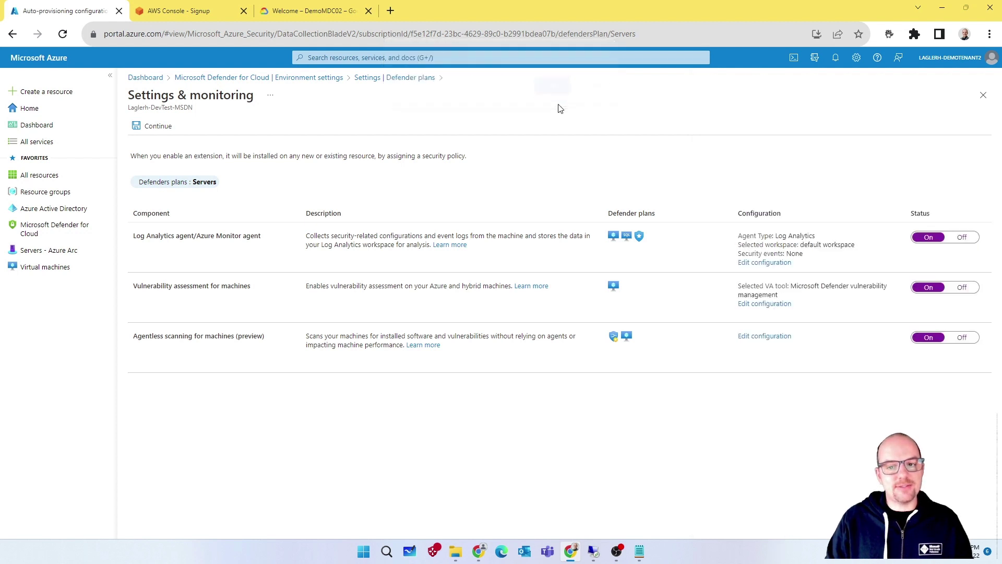
# Leave the Servers monitoring and Defender plans settings for Environment settings, discarding the unsaved edits
pyautogui.click(983, 95)
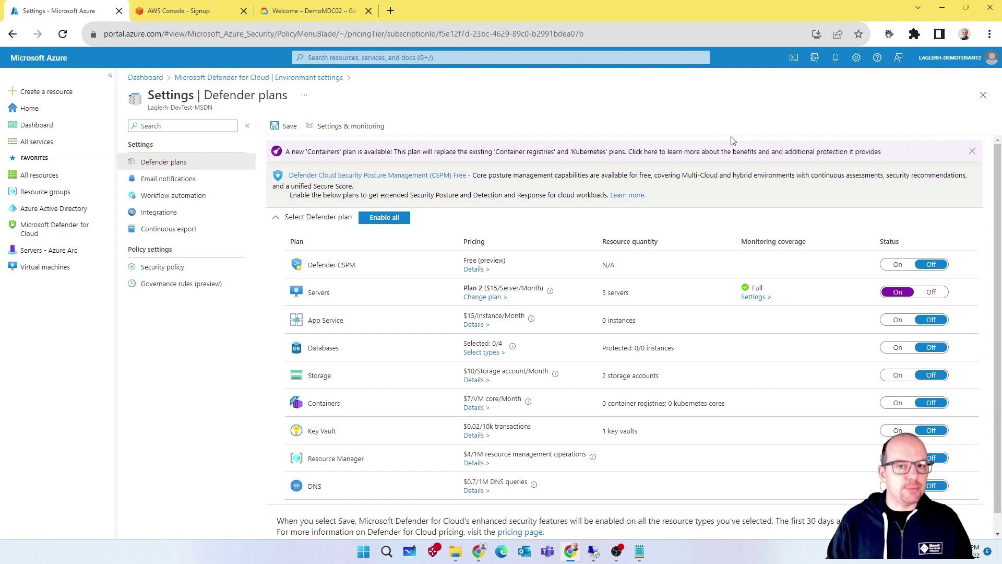
pyautogui.click(306, 81)
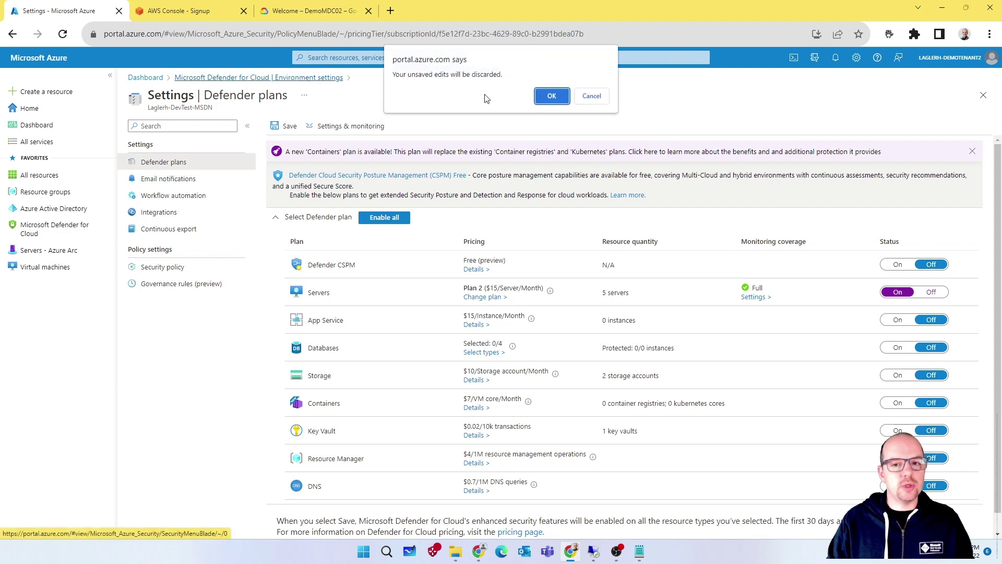
pyautogui.click(555, 102)
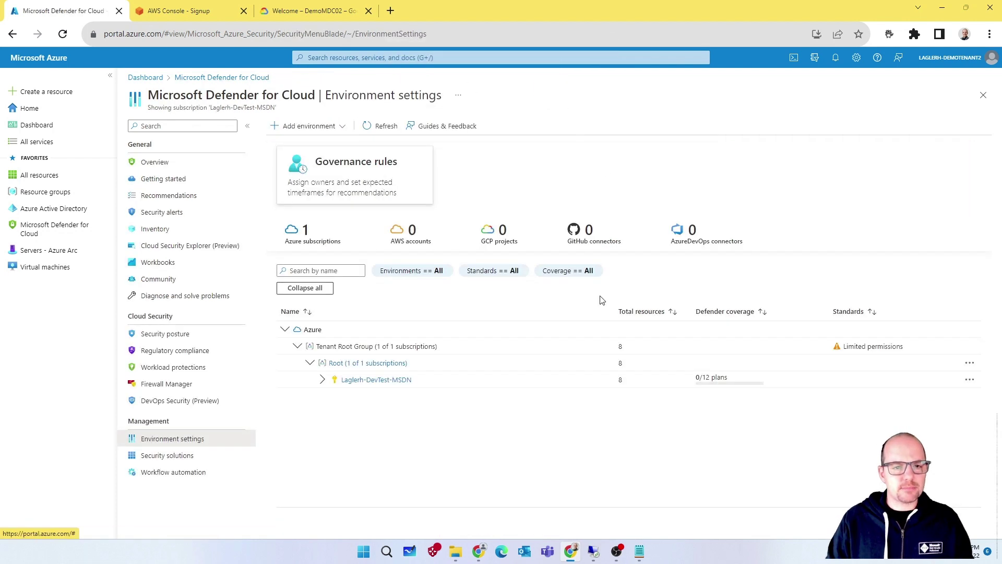
# Add a Google Cloud Platform environment with the connector name C_GCP_Prod, onboarding a single project
pyautogui.click(344, 129)
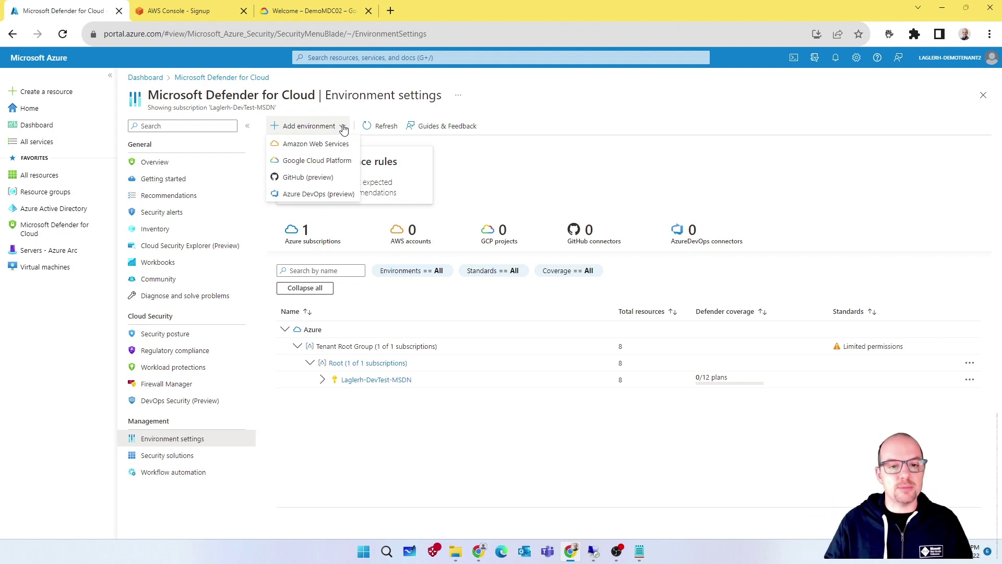
pyautogui.click(331, 168)
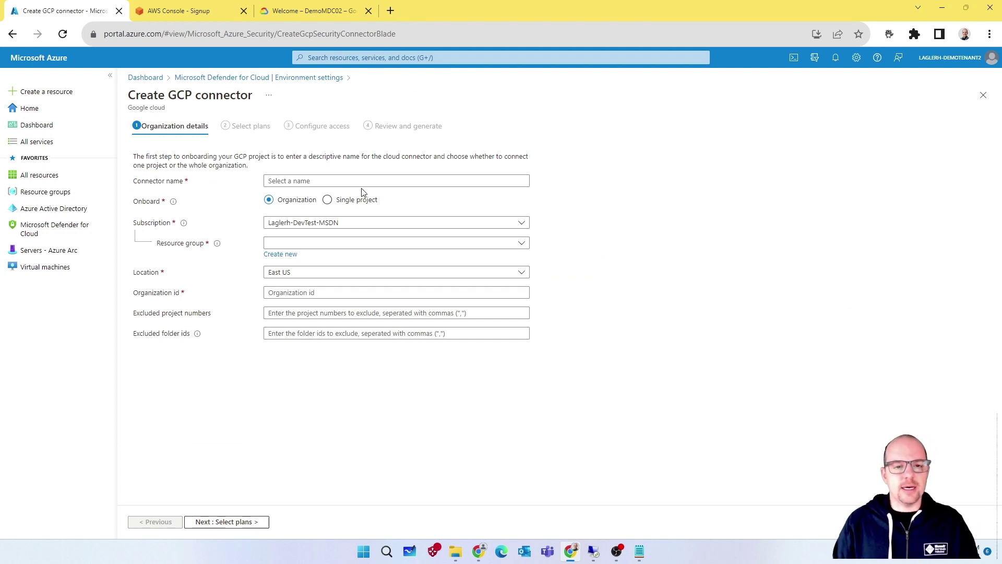
pyautogui.click(449, 183)
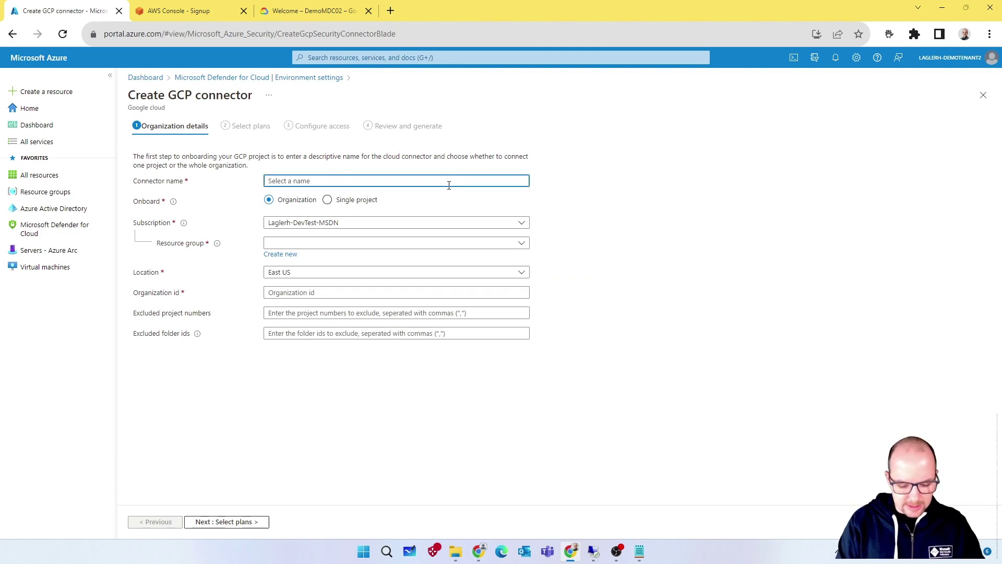
pyautogui.write('C_GC')
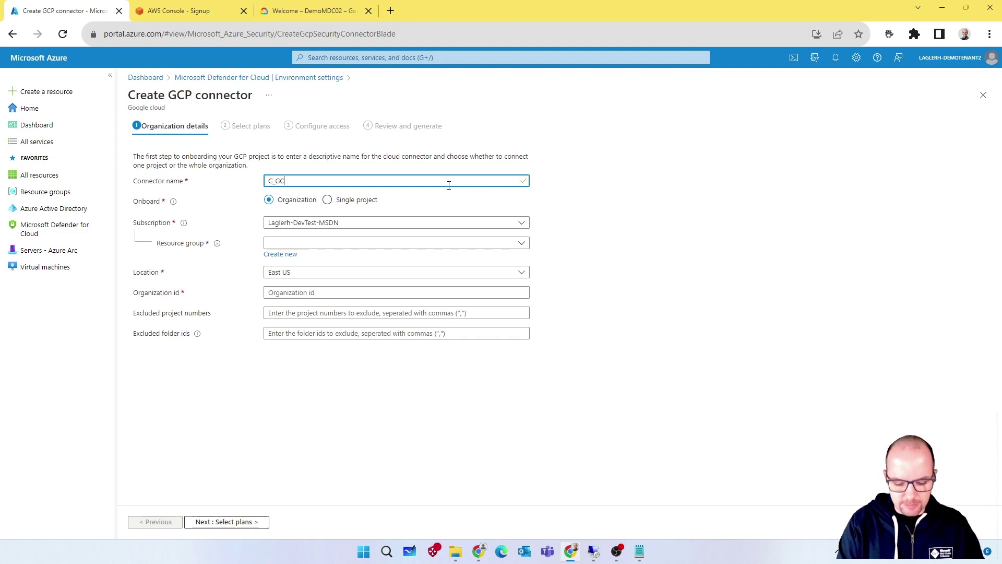
pyautogui.write('P_Prod')
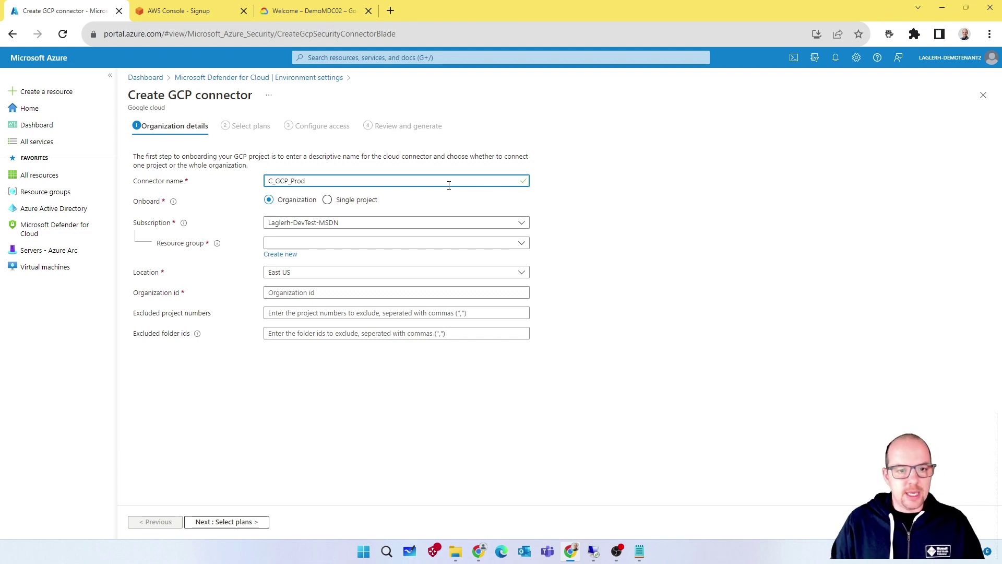
pyautogui.click(328, 201)
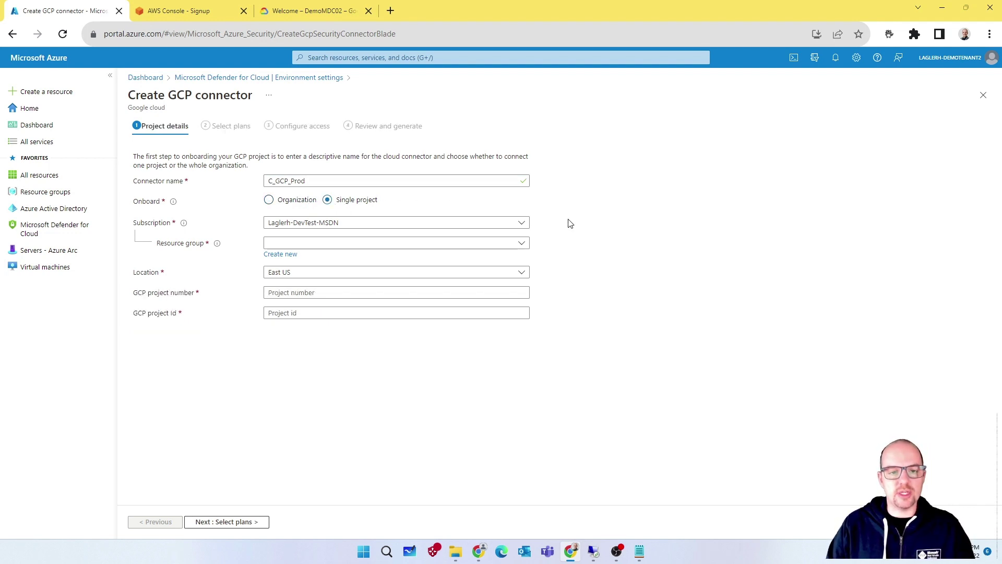
# Assign the GCP connector to the resource group rg-demomdc and set its location to West Europe
pyautogui.click(520, 245)
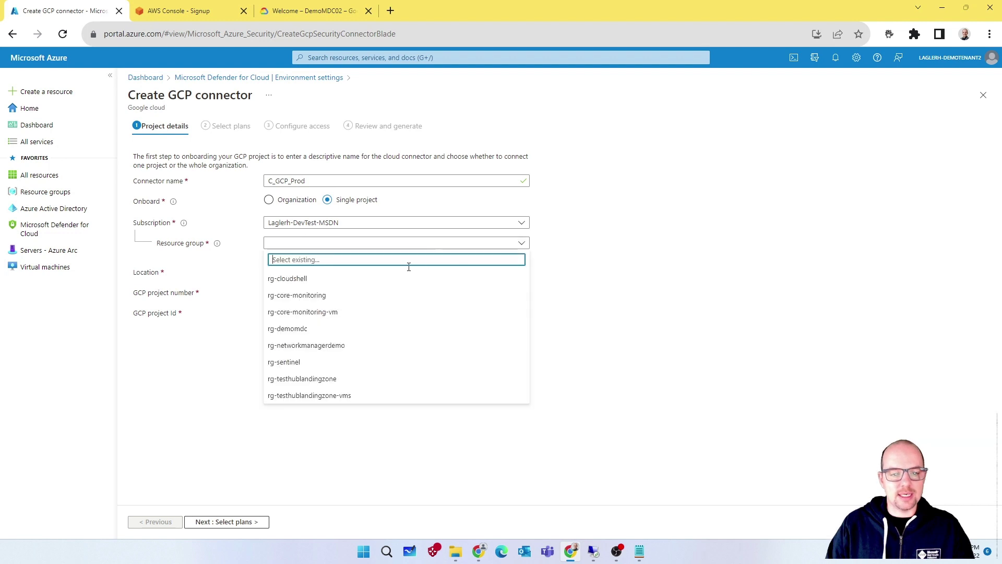
pyautogui.click(331, 326)
pyautogui.click(320, 274)
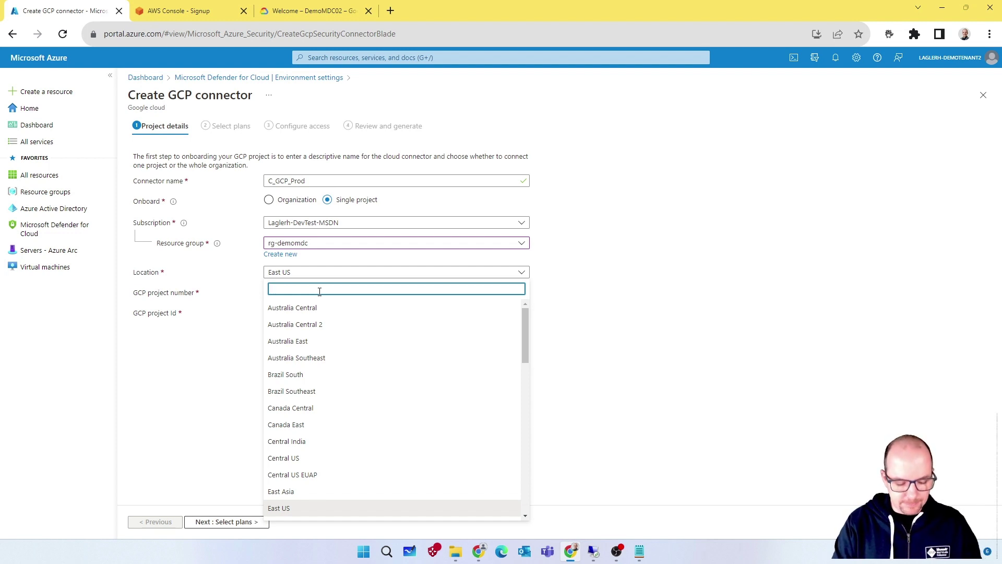
pyautogui.write('west eur')
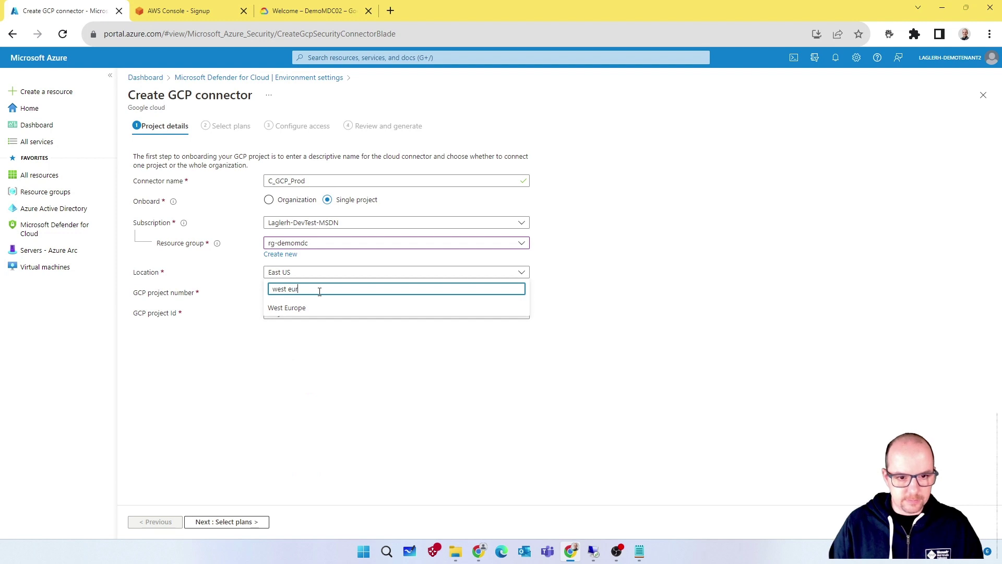
pyautogui.click(320, 310)
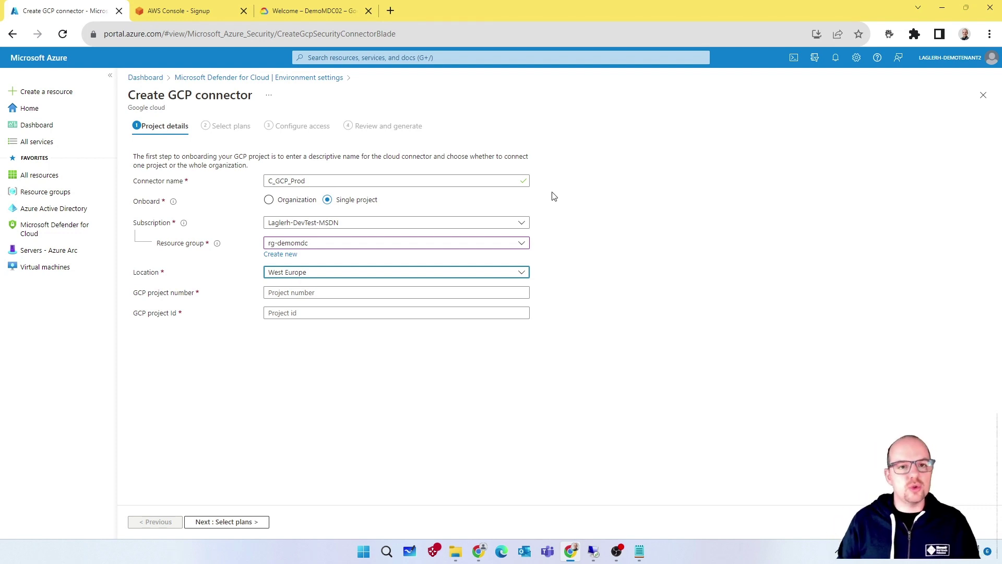
# Copy the project number of DemoMDC02 from the Google Cloud console into the connector's GCP project number
pyautogui.click(301, 12)
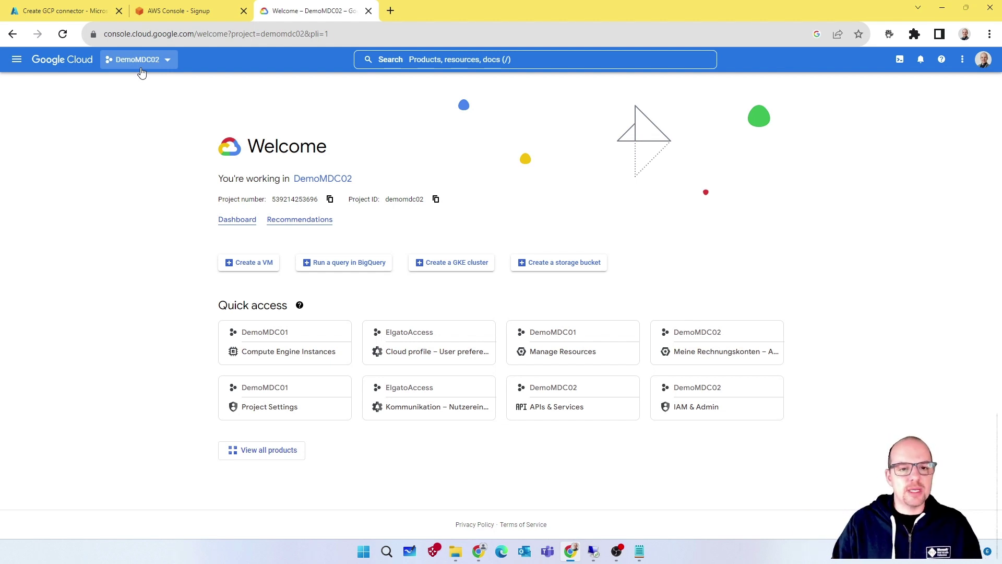
pyautogui.click(330, 201)
pyautogui.click(63, 10)
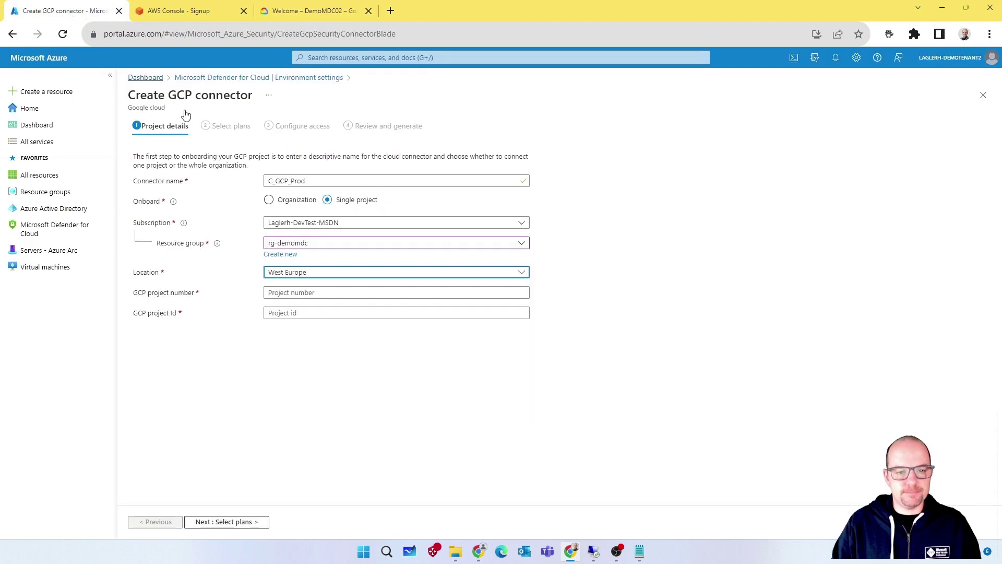
pyautogui.press('Tab')
pyautogui.hotkey('ctrl', 'v')
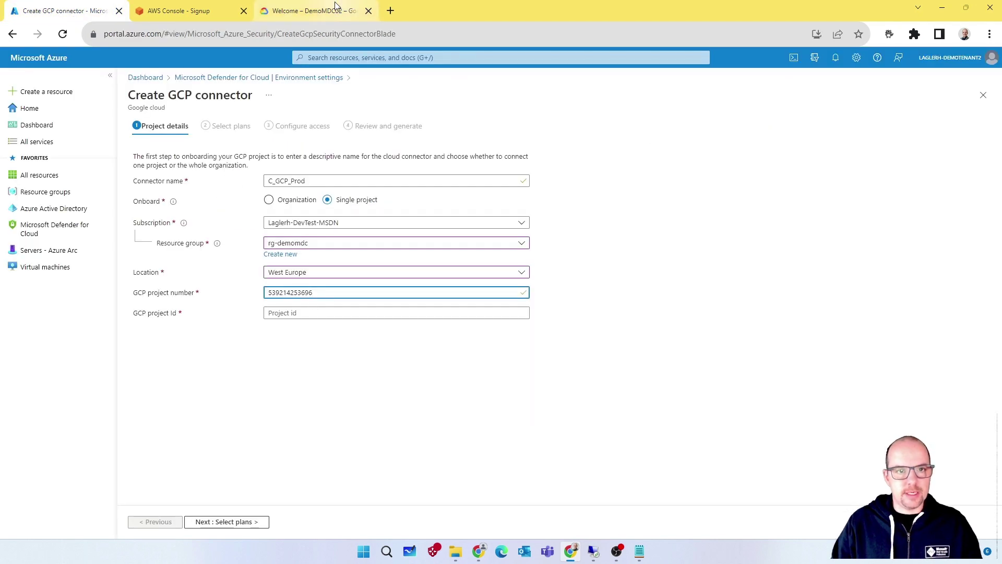
# Copy the project ID of DemoMDC02 from the Google Cloud console into the connector's GCP project ID
pyautogui.click(336, 7)
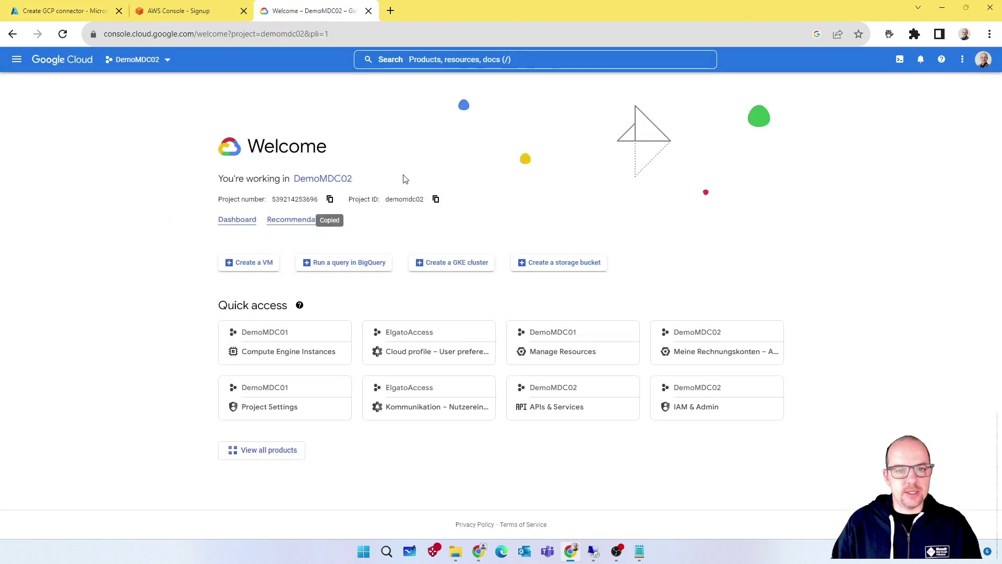
pyautogui.click(435, 200)
pyautogui.click(63, 11)
pyautogui.click(287, 313)
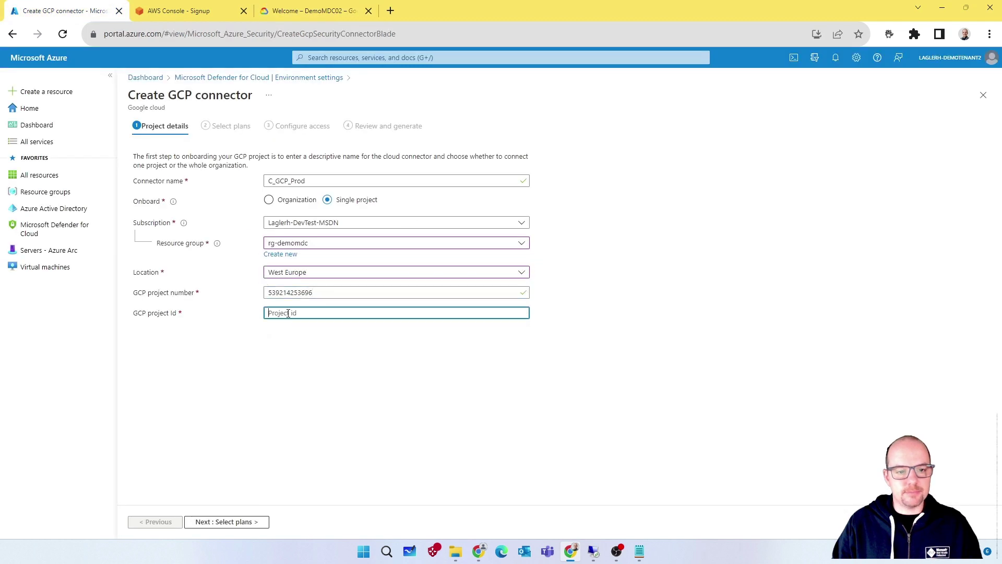
pyautogui.hotkey('ctrl', 'v')
# Continue to the connector's plan selection and turn off the Databases and Containers plans
pyautogui.click(261, 522)
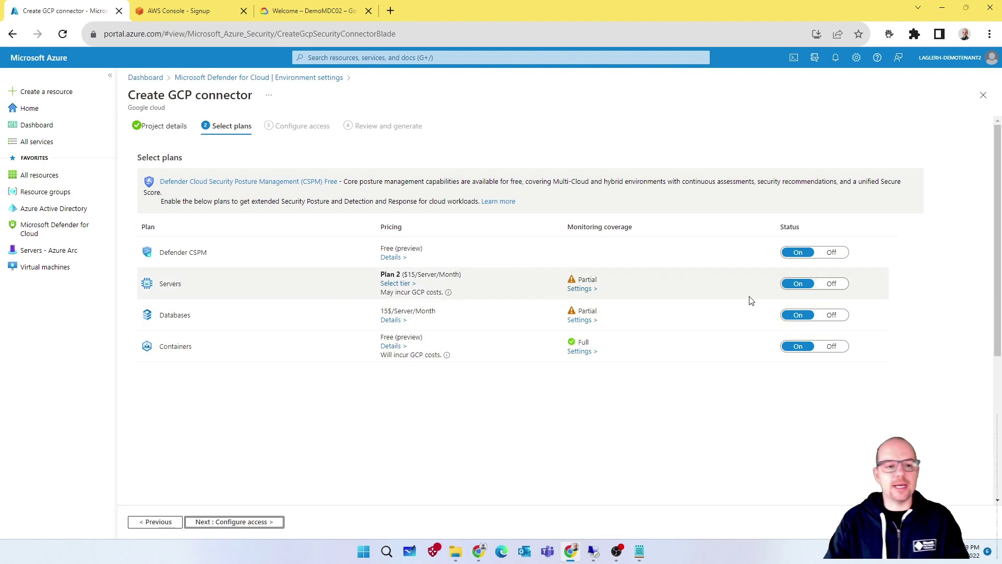
pyautogui.click(833, 318)
pyautogui.click(831, 347)
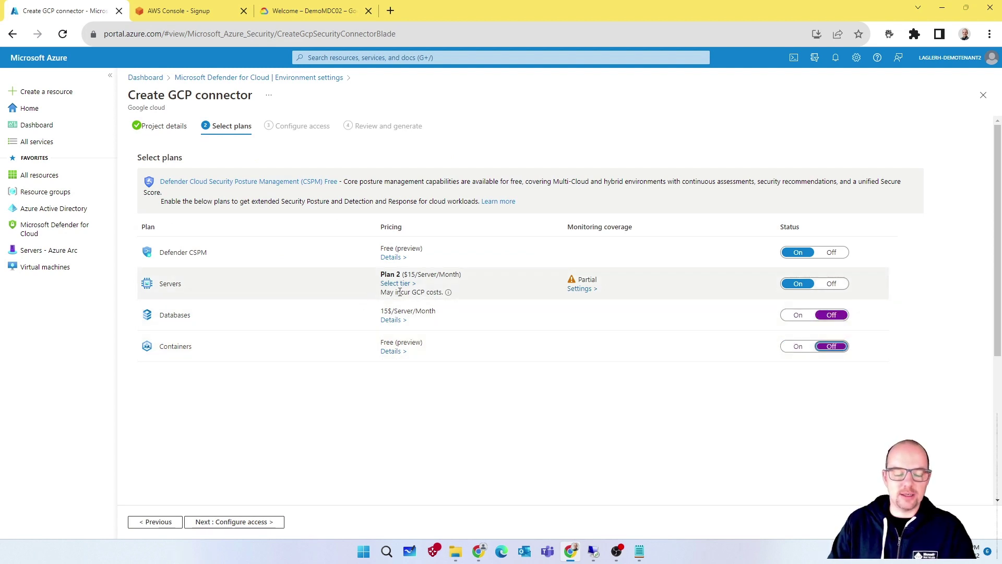
# Review the additional Arc extensions in the Servers plan's auto-provisioning configuration and save it with its default settings
pyautogui.click(579, 292)
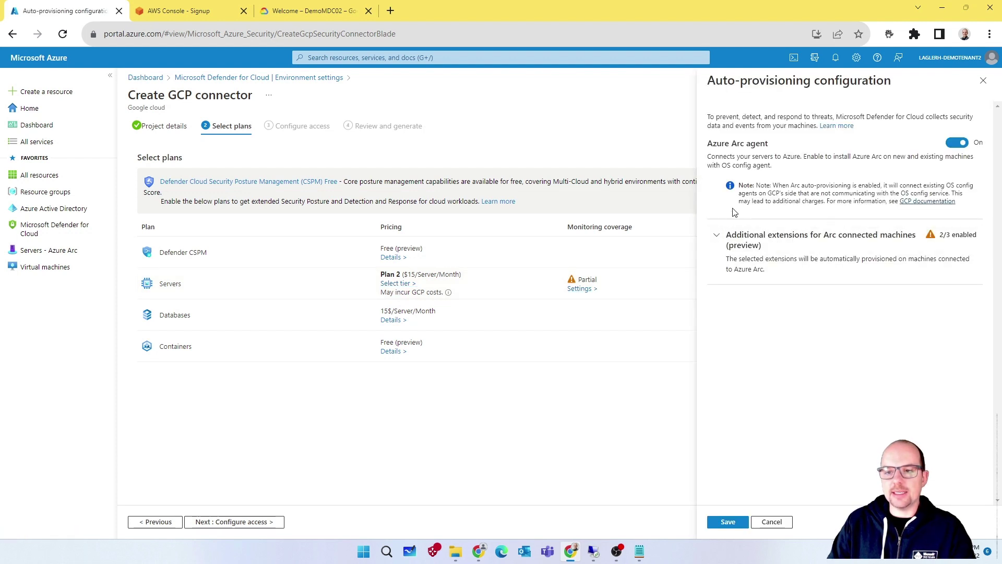
pyautogui.click(715, 239)
pyautogui.scroll(-1, 797, 392)
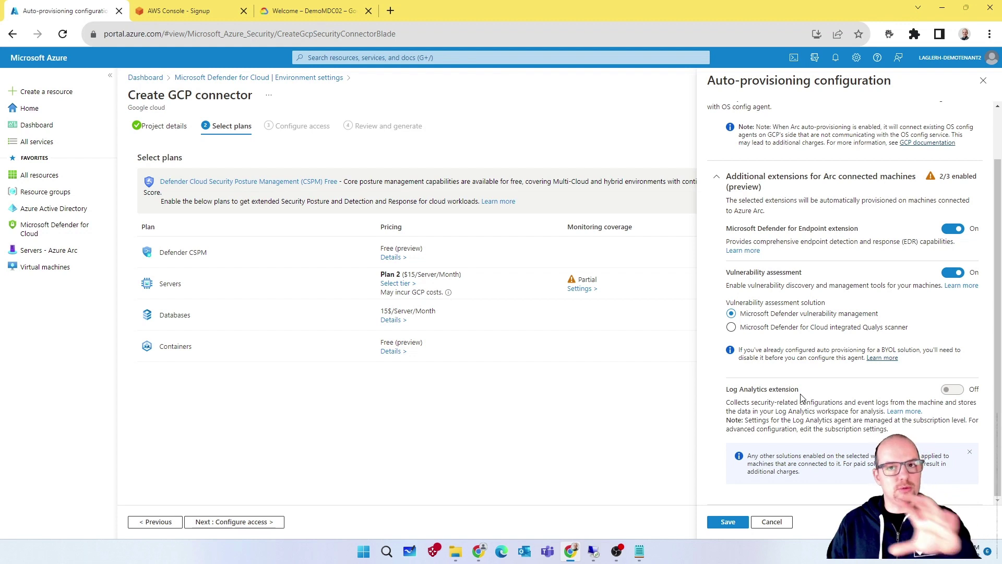
pyautogui.scroll(1, 852, 367)
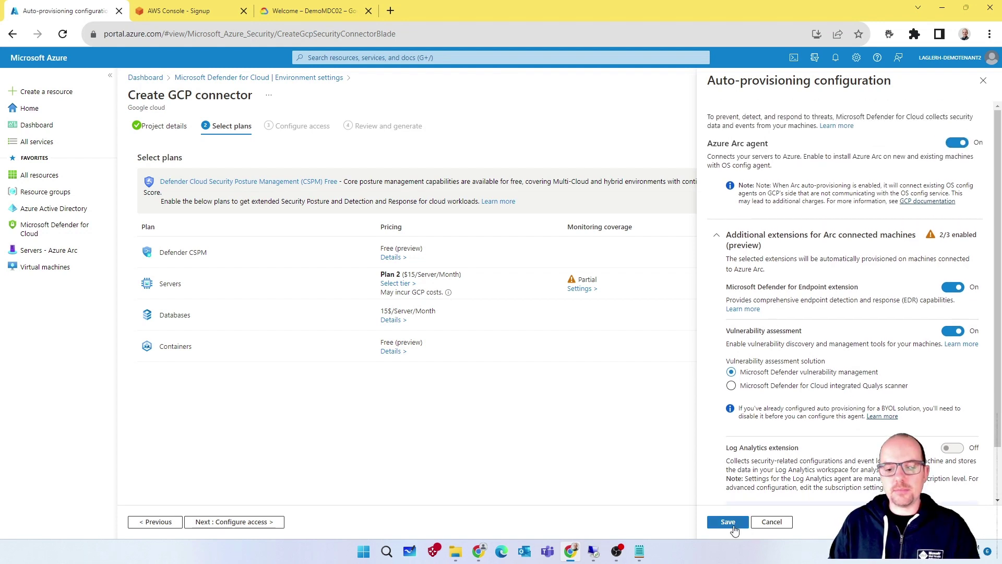
pyautogui.click(729, 522)
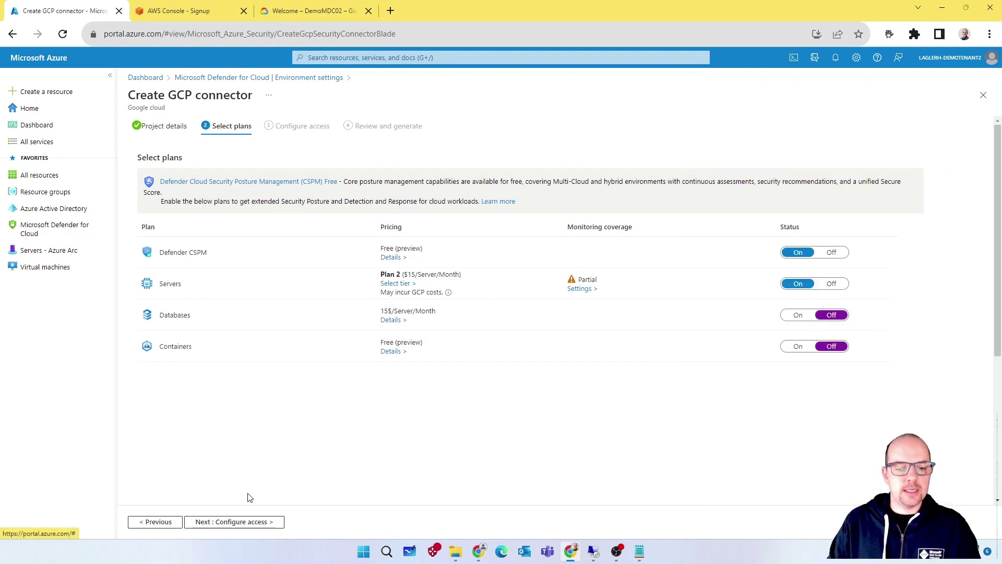
# Copy the connector's access configuration script for GCP and start Cloud Shell for DemoMDC02 in the Google Cloud console
pyautogui.click(243, 522)
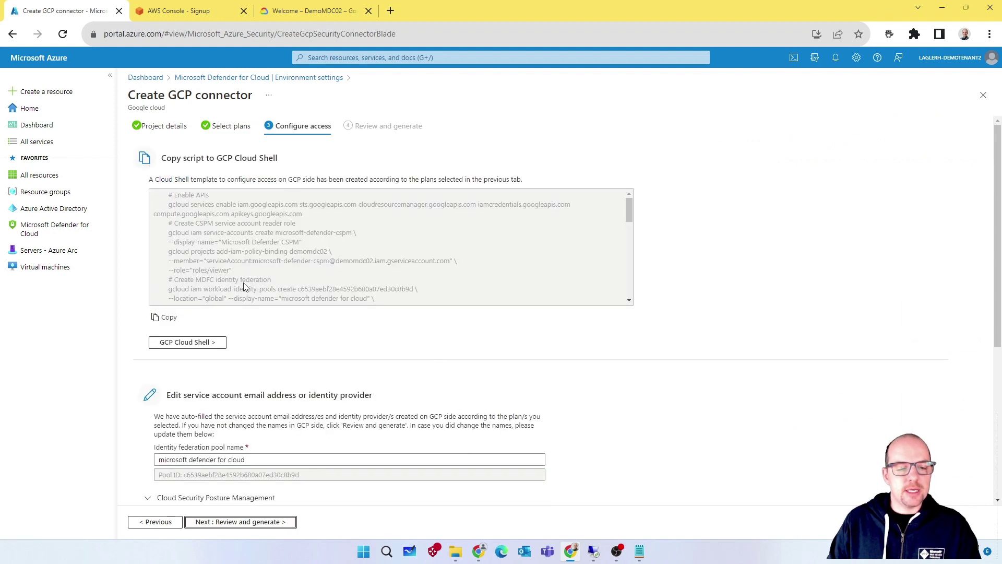
pyautogui.click(168, 318)
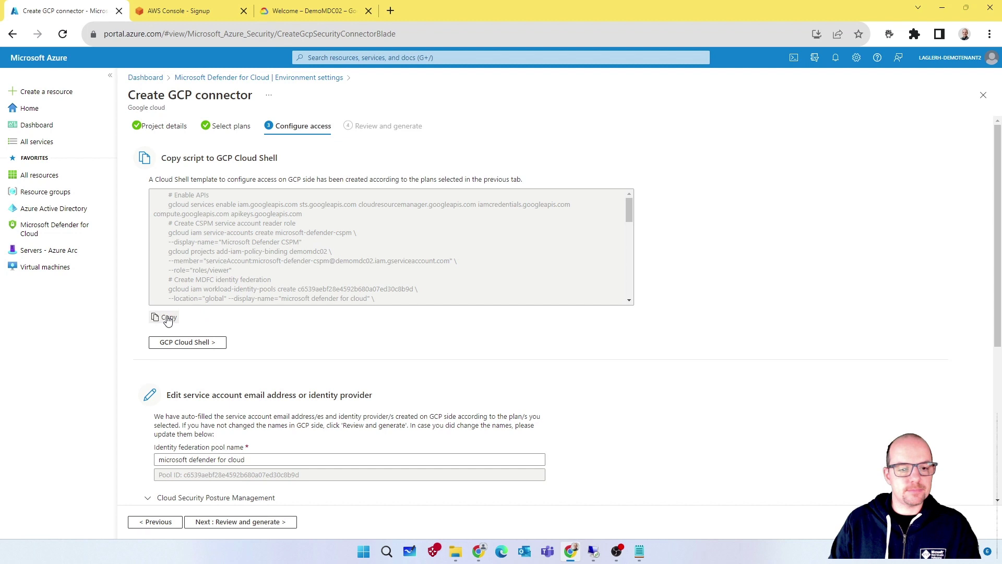
pyautogui.click(307, 17)
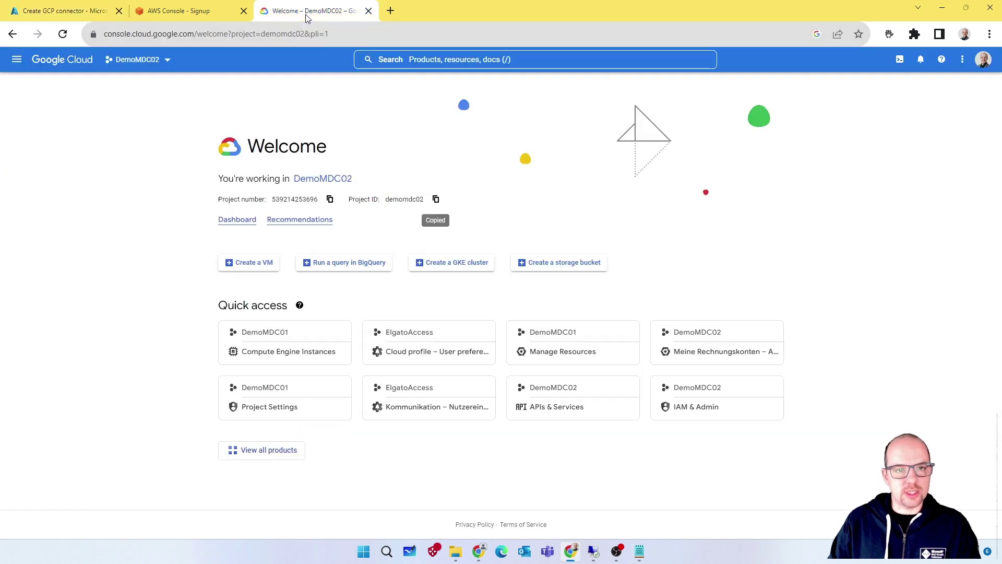
pyautogui.click(901, 60)
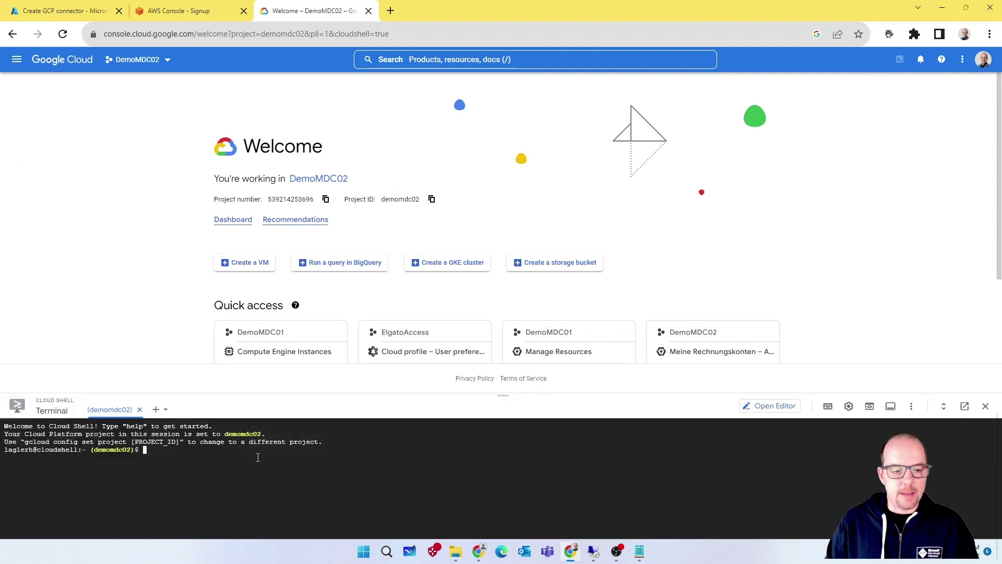
# Try to paste the access configuration script into Cloud Shell, and clear the pasted text from the prompt
pyautogui.rightClick(258, 457)
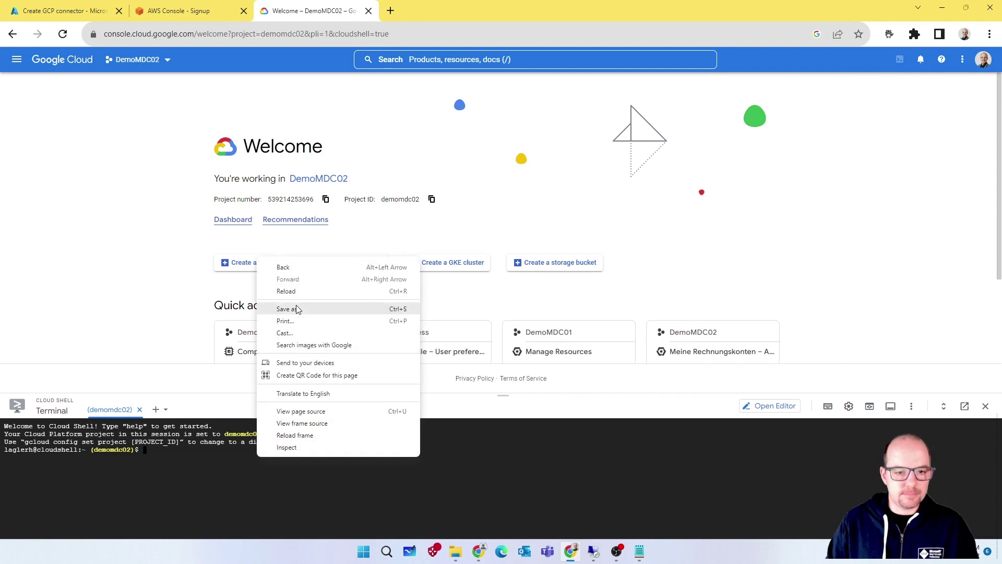
pyautogui.click(208, 454)
pyautogui.hotkey('ctrl', 'v')
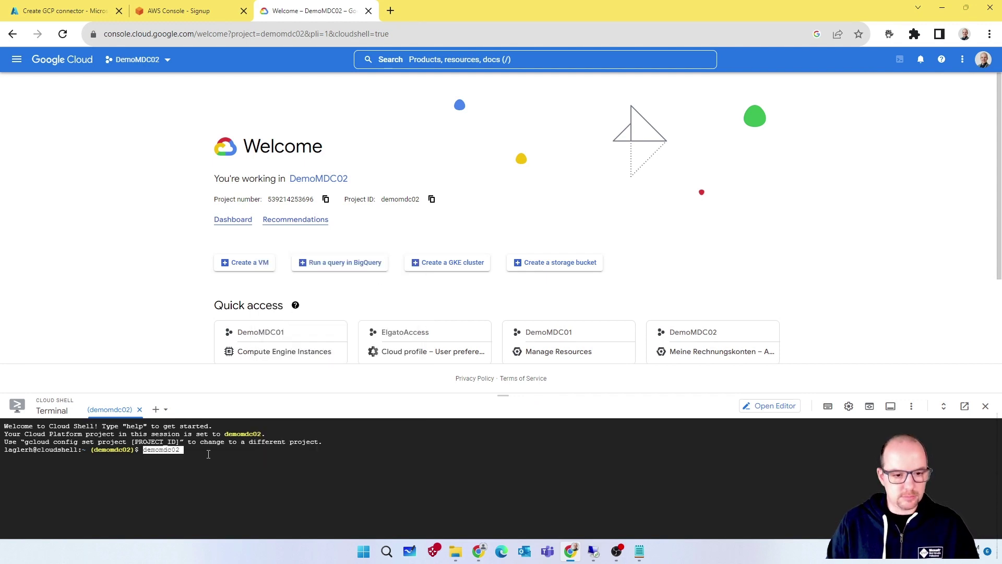
pyautogui.press('BackSpace')
pyautogui.press('BackSpace')
pyautogui.press('BackSpace')
pyautogui.press('BackSpace')
pyautogui.press('BackSpace')
pyautogui.press('BackSpace')
pyautogui.press('BackSpace')
pyautogui.press('BackSpace')
pyautogui.press('BackSpace')
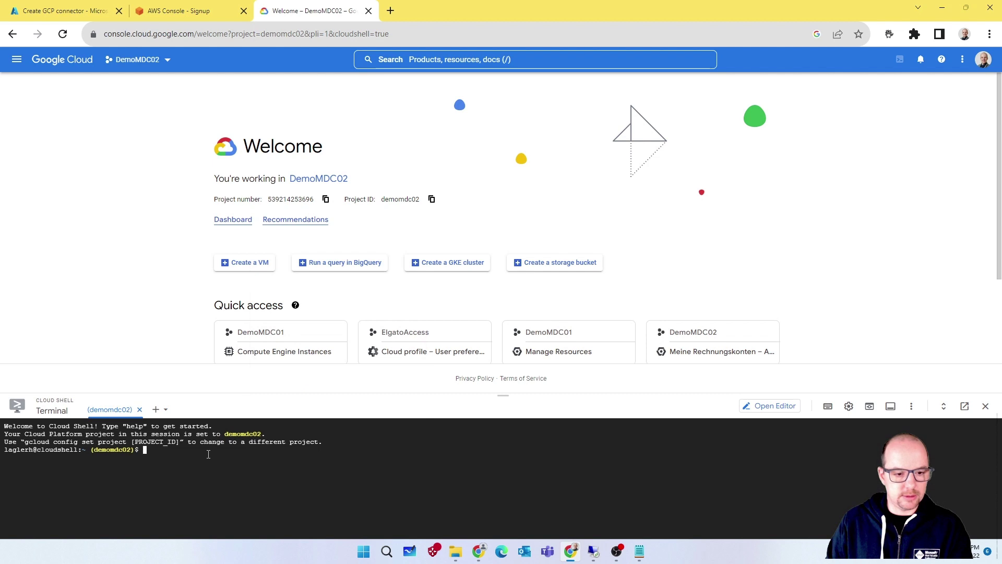
pyautogui.click(62, 34)
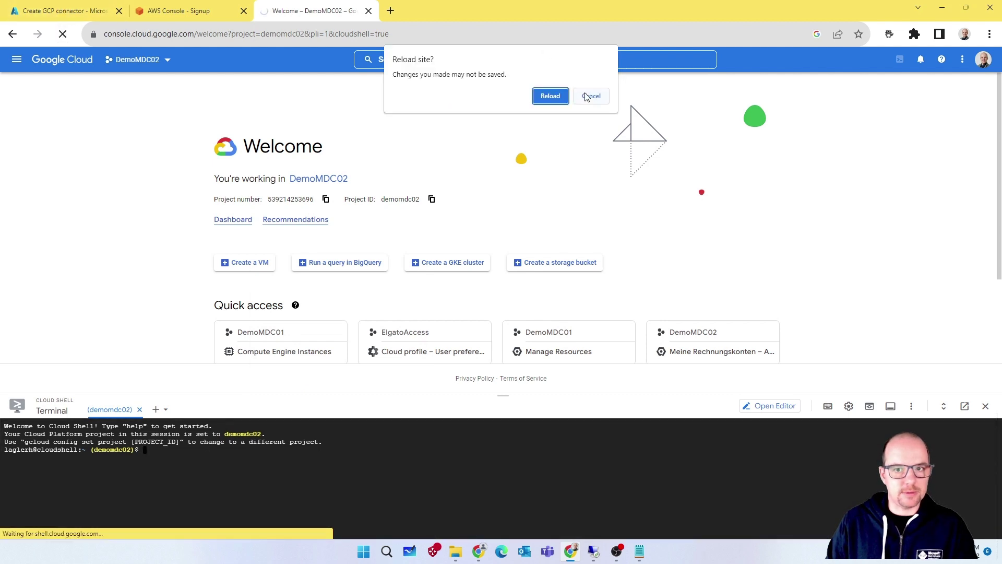
pyautogui.click(590, 96)
# Copy the GCP connector's access script again, run it in the DemoMDC02 Cloud Shell, and authorize Cloud Shell to use the account's credentials
pyautogui.click(63, 11)
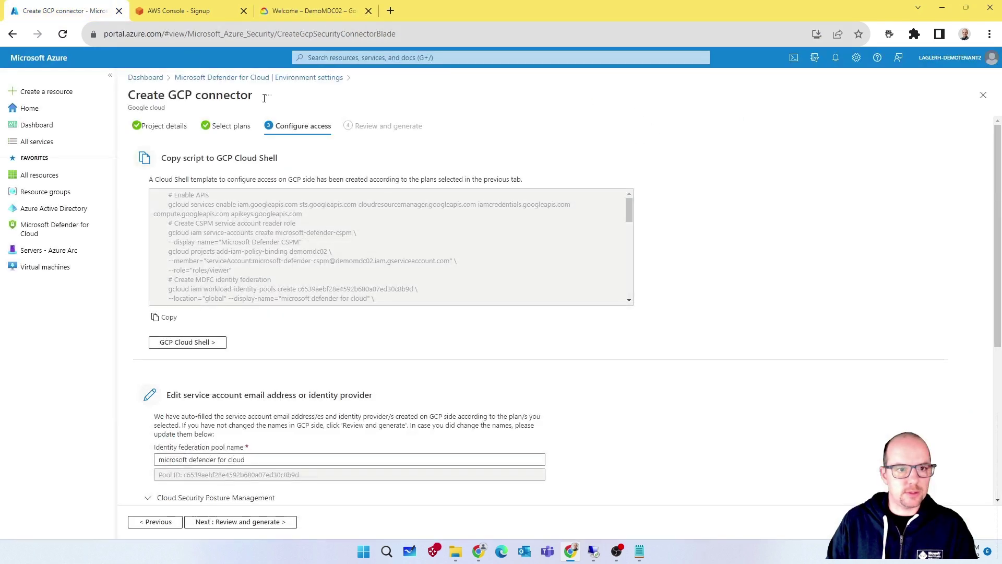
pyautogui.click(171, 320)
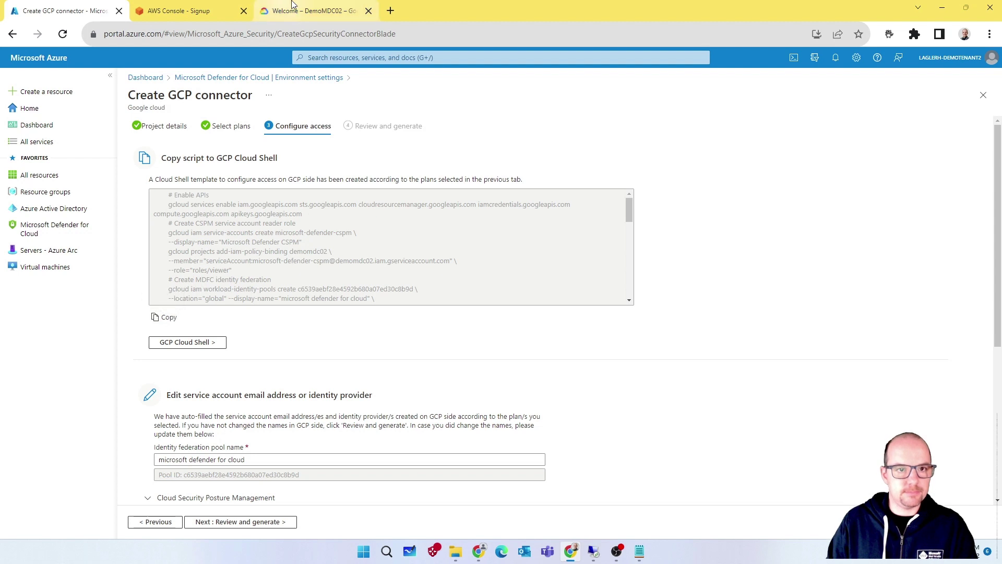
pyautogui.click(310, 10)
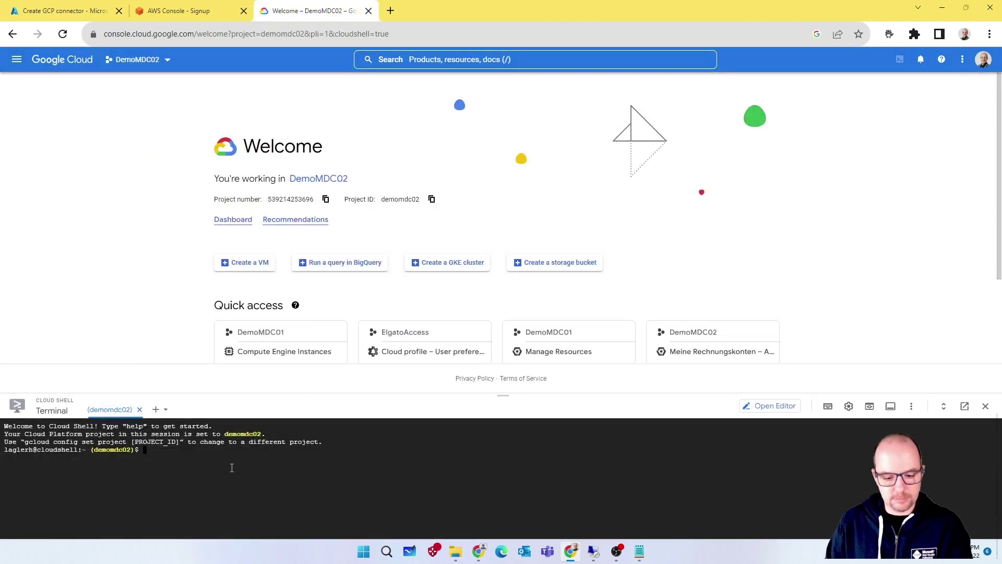
pyautogui.hotkey('ctrl', 'v')
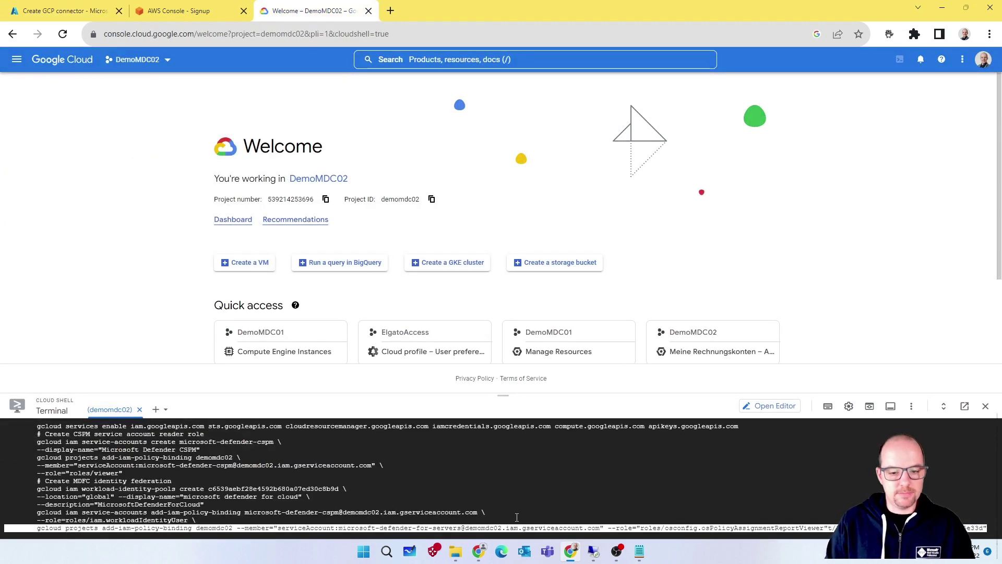
pyautogui.press('Return')
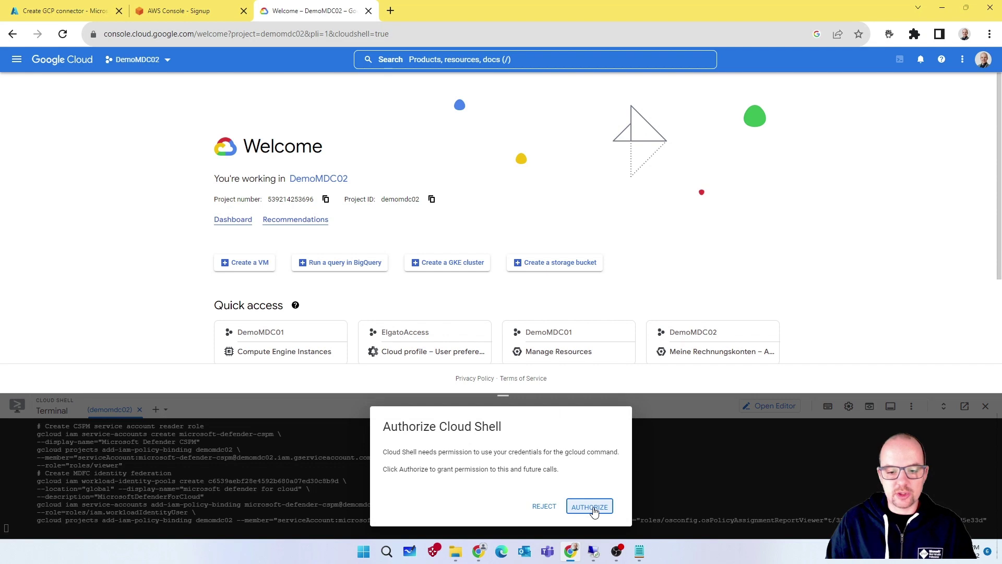
pyautogui.click(591, 507)
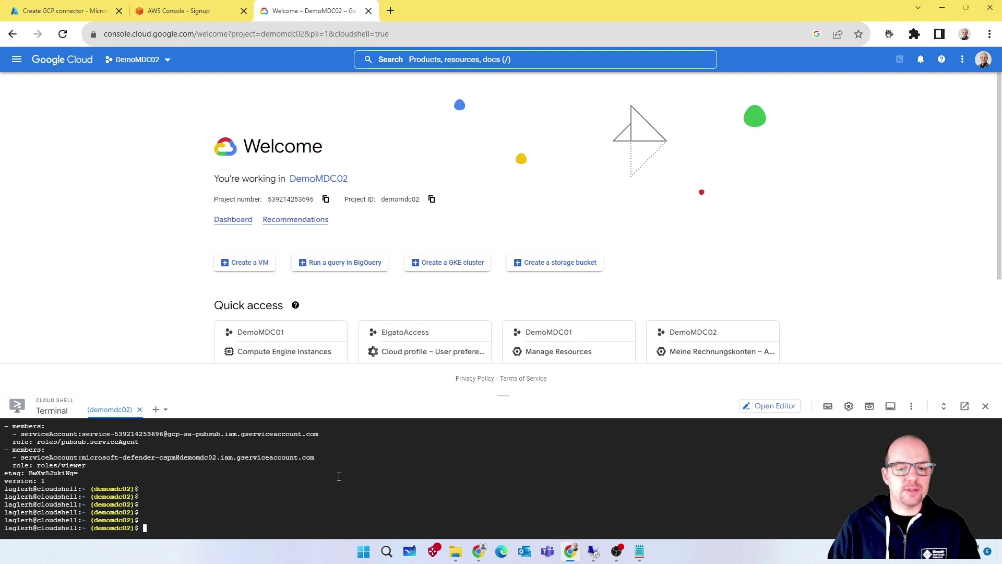
# Return to the Azure portal, proceed to the GCP connector's review and create the connector, dismissing the notification
pyautogui.click(57, 15)
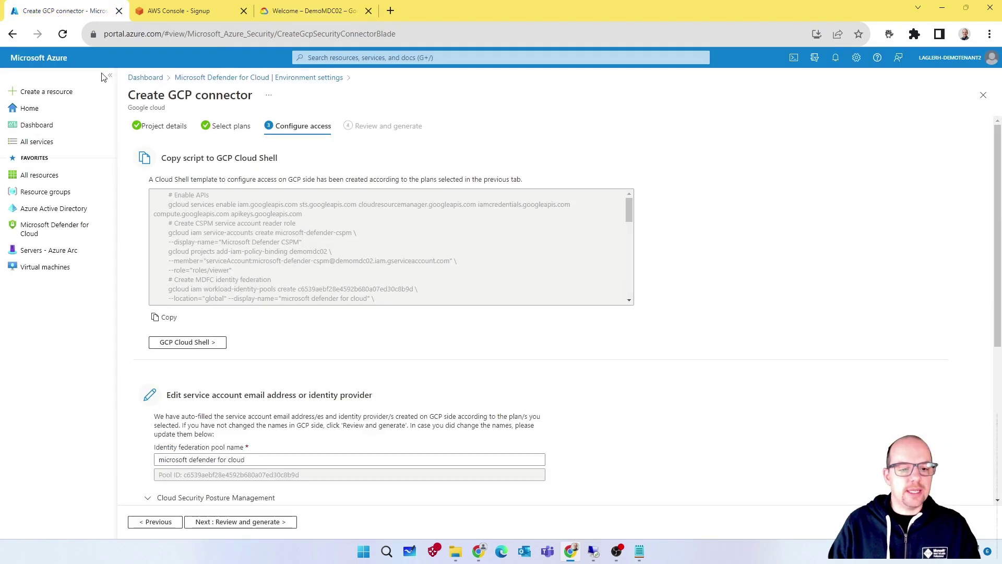
pyautogui.click(260, 524)
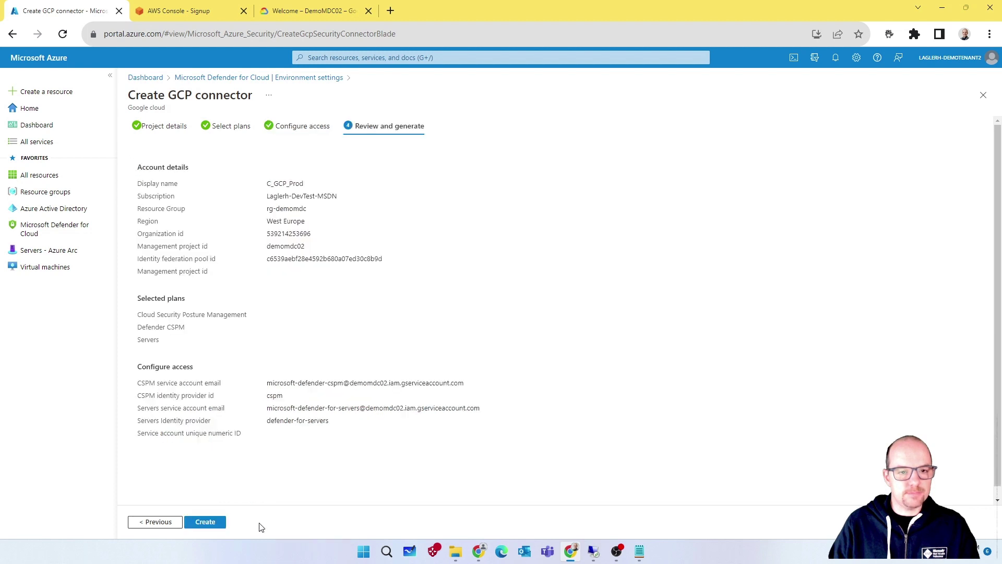
pyautogui.click(212, 523)
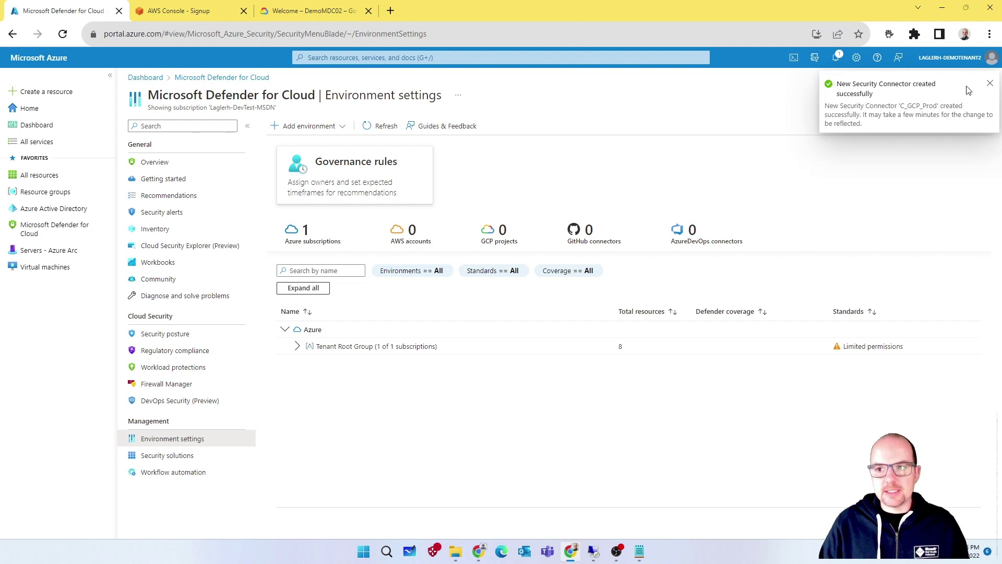
pyautogui.click(991, 86)
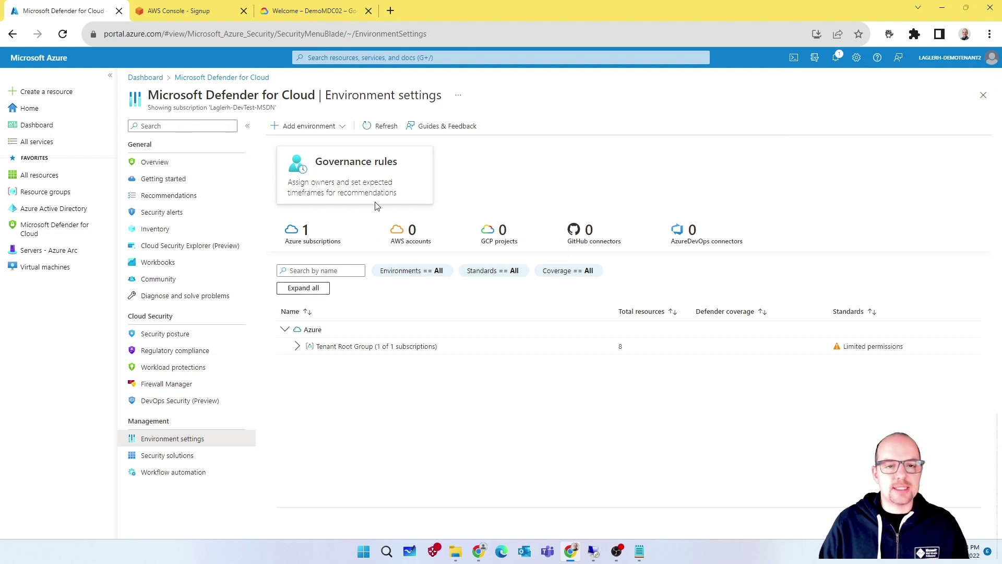
# Start adding an Amazon Web Services environment with the connector name C_AWS_Prod and onboarding set to Single account
pyautogui.click(342, 128)
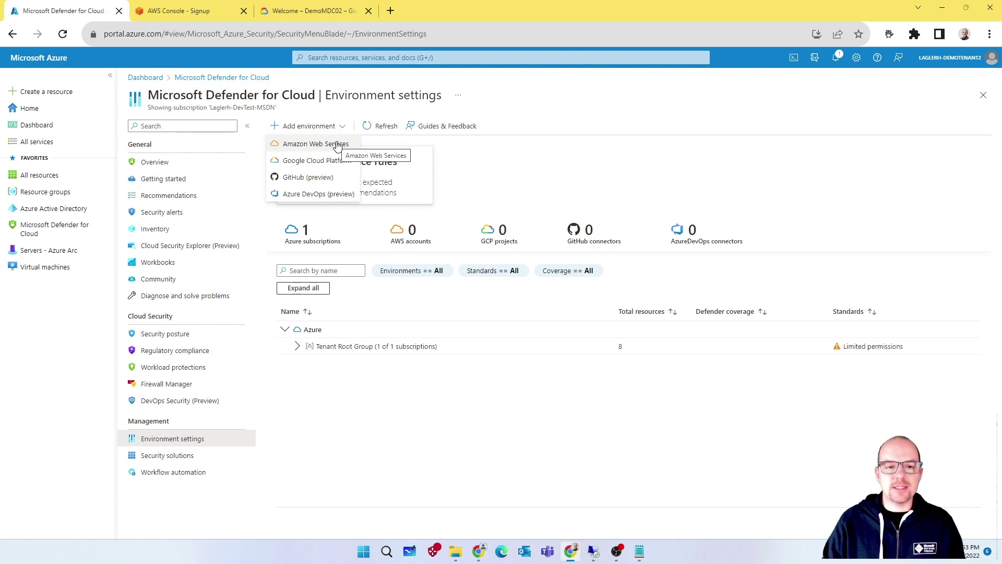
pyautogui.click(338, 144)
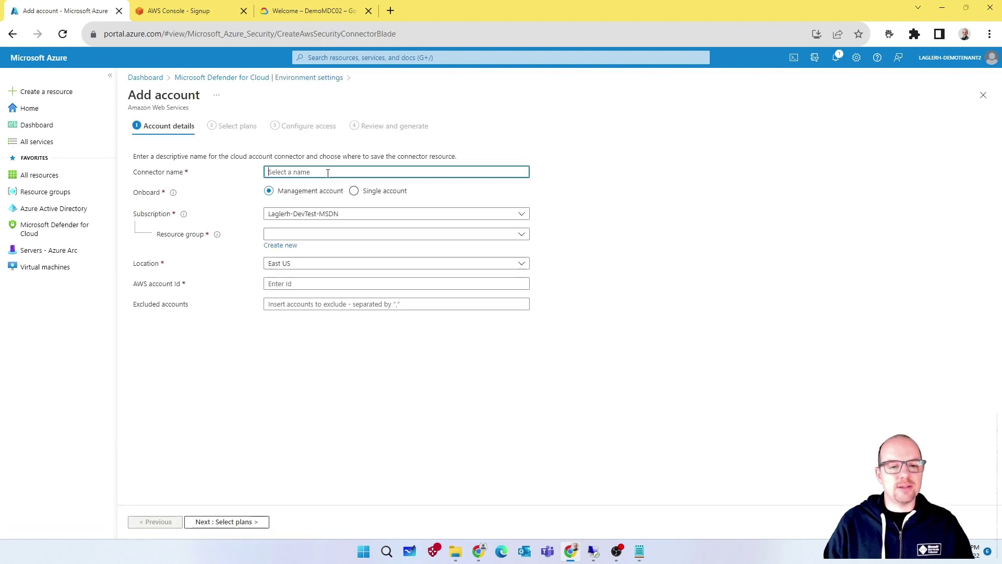
pyautogui.write('C')
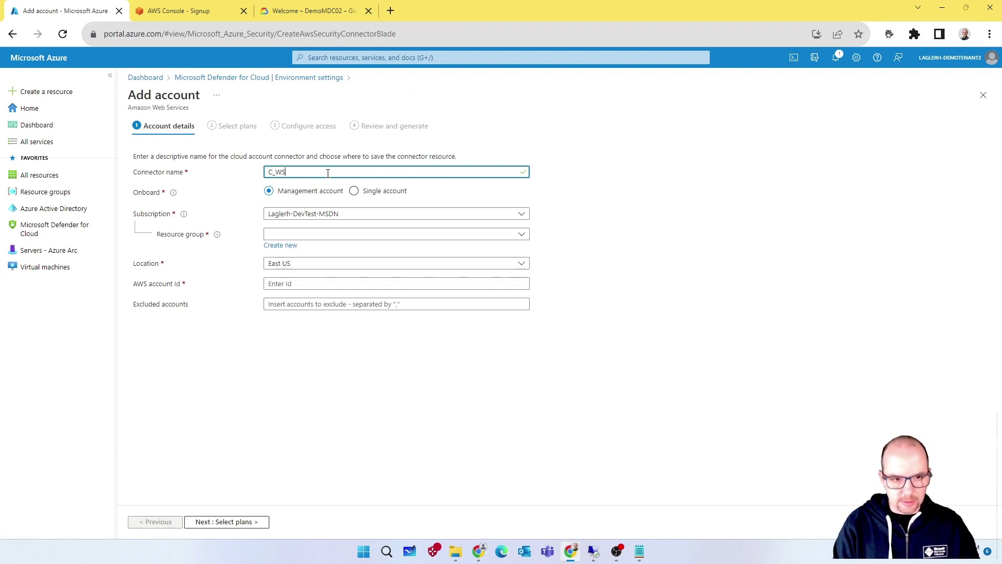
pyautogui.write('_AWS_Prod')
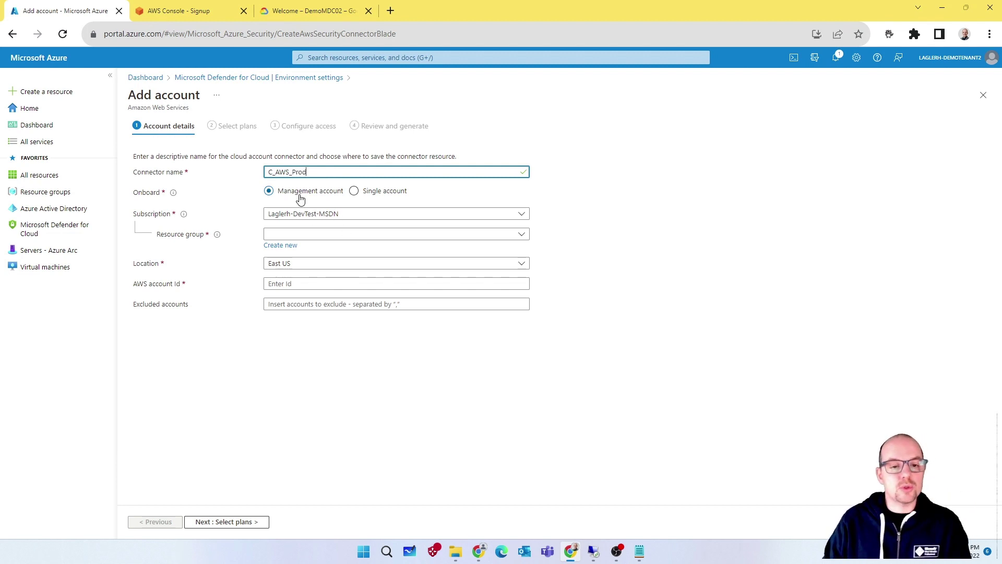
pyautogui.click(384, 196)
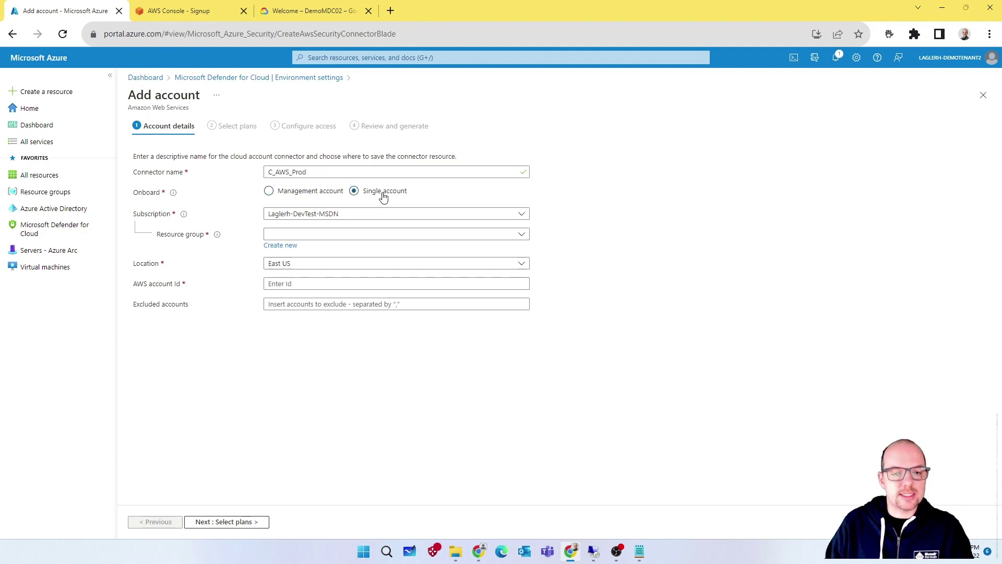
# Assign the AWS connector to the resource group rg-demomdc and set its location to West Europe
pyautogui.click(505, 237)
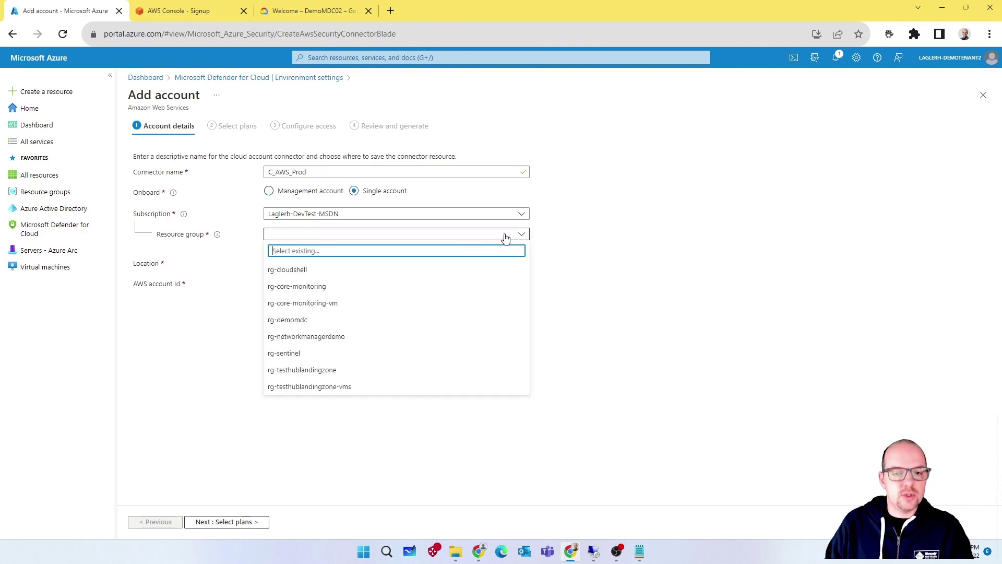
pyautogui.click(316, 320)
pyautogui.click(322, 267)
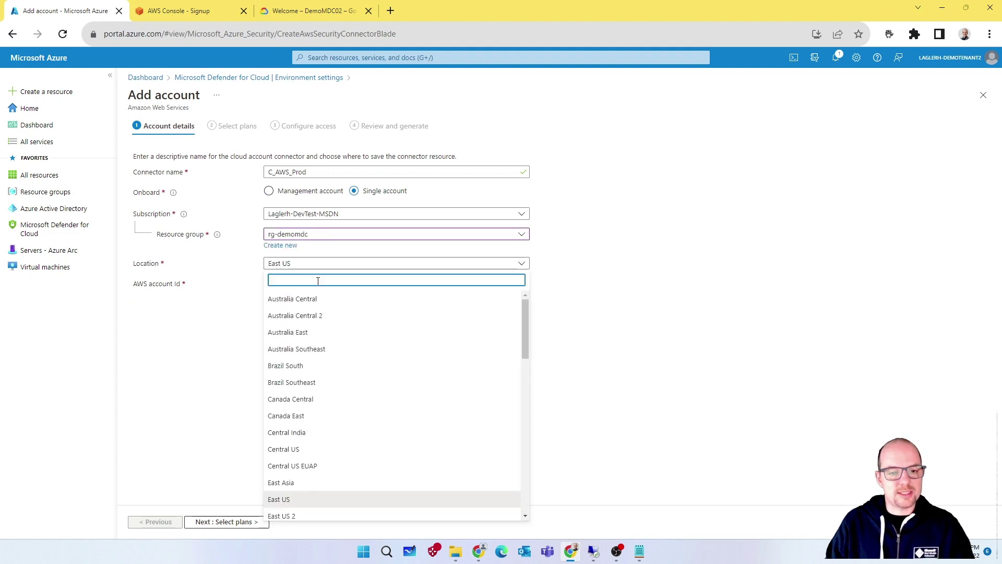
pyautogui.write('Westz E')
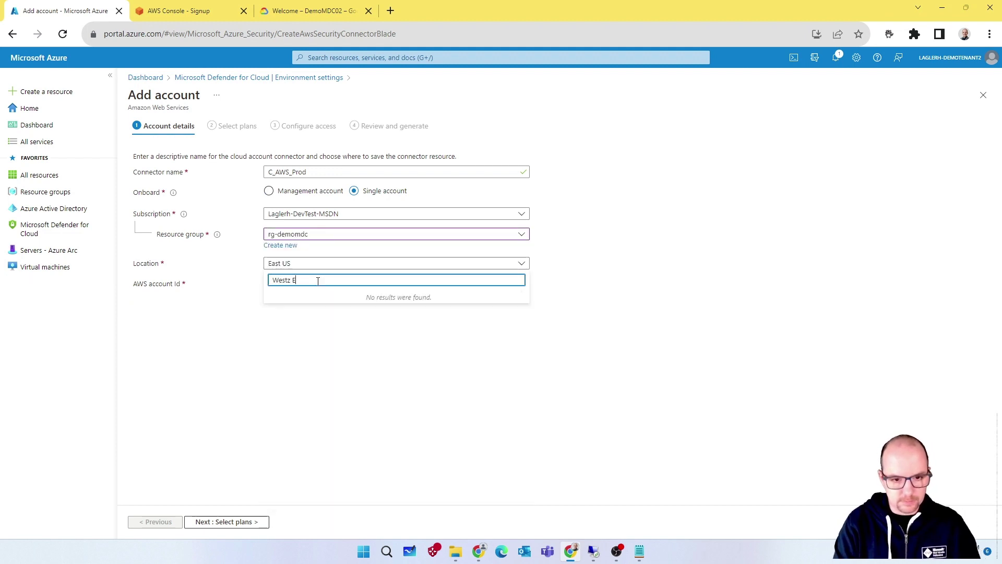
pyautogui.write('ur')
pyautogui.press('BackSpace')
pyautogui.press('BackSpace')
pyautogui.press('BackSpace')
pyautogui.press('BackSpace')
pyautogui.press('BackSpace')
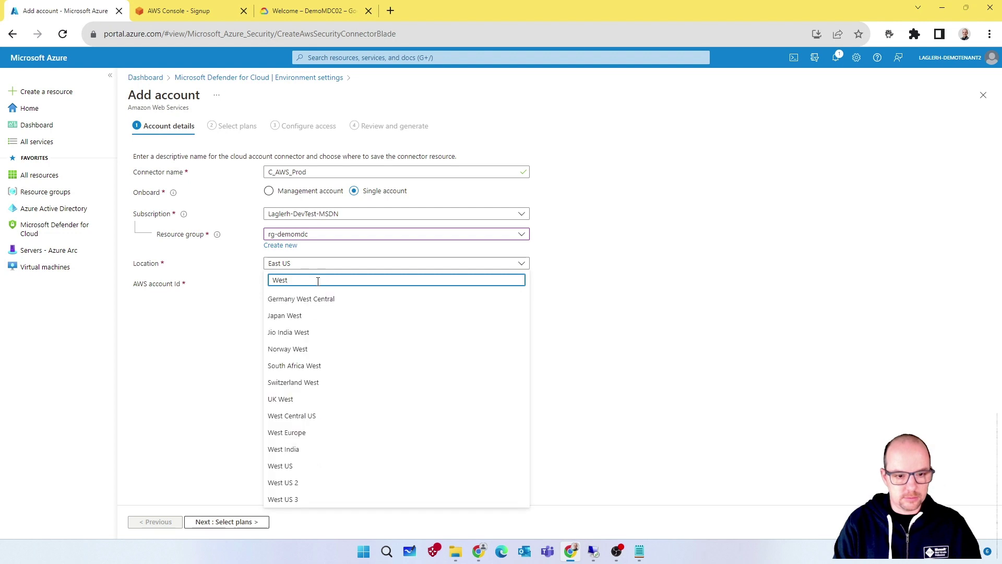
pyautogui.write('eur')
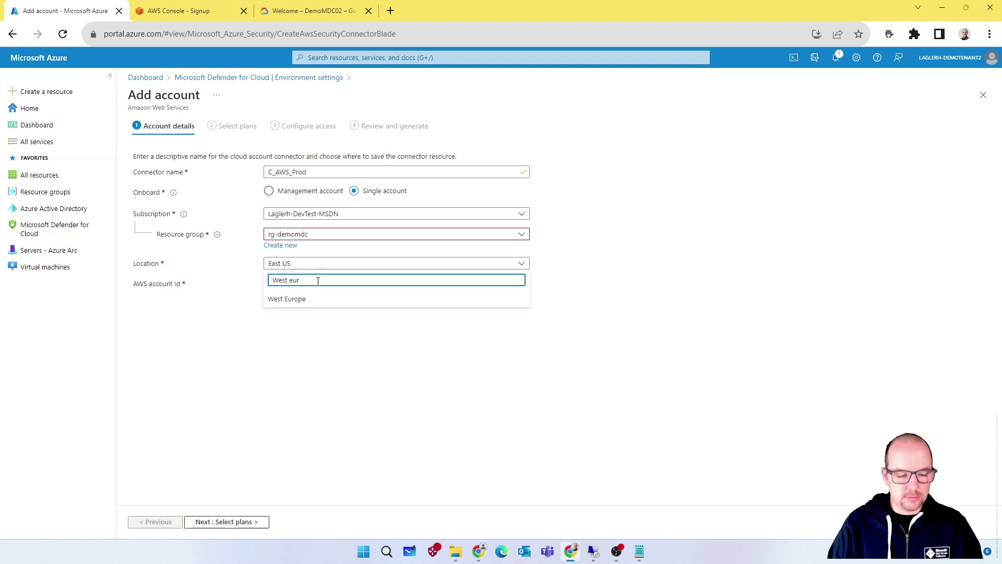
pyautogui.click(308, 306)
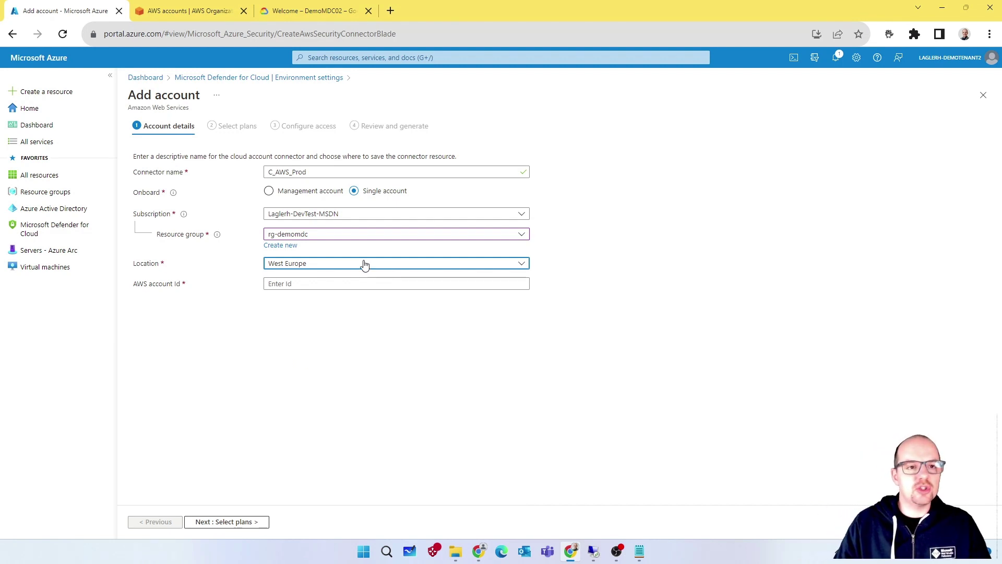
# Copy the MDIDemo account's ID from AWS Organizations into the connector's AWS account Id field in the Azure portal
pyautogui.click(180, 11)
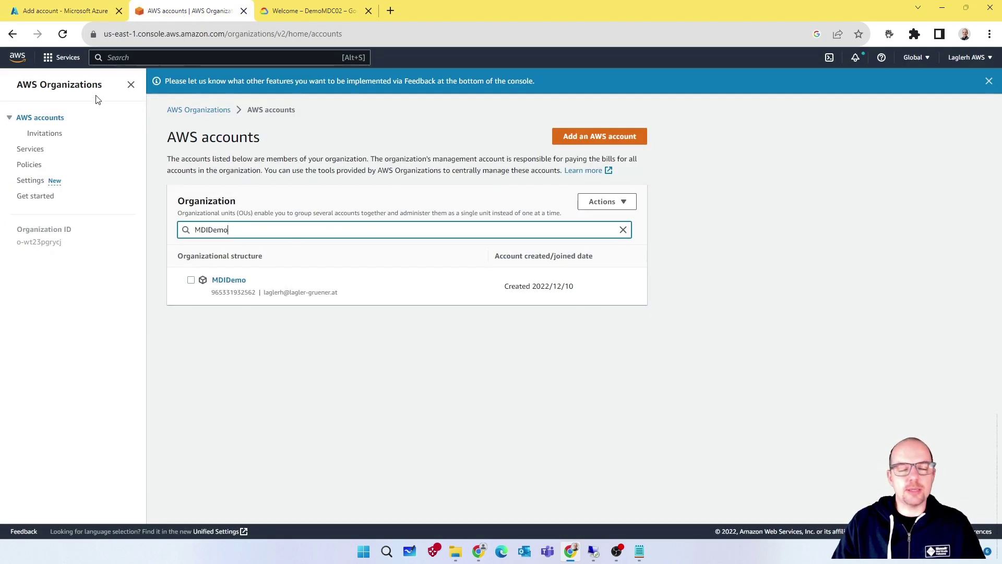
pyautogui.doubleClick(248, 293)
pyautogui.hotkey('ctrl', 'c')
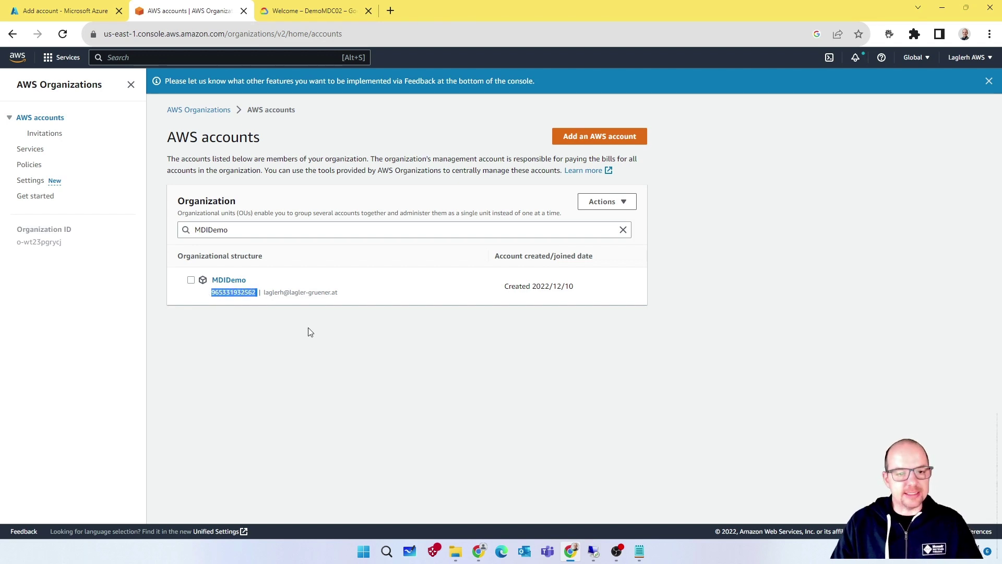
pyautogui.click(73, 14)
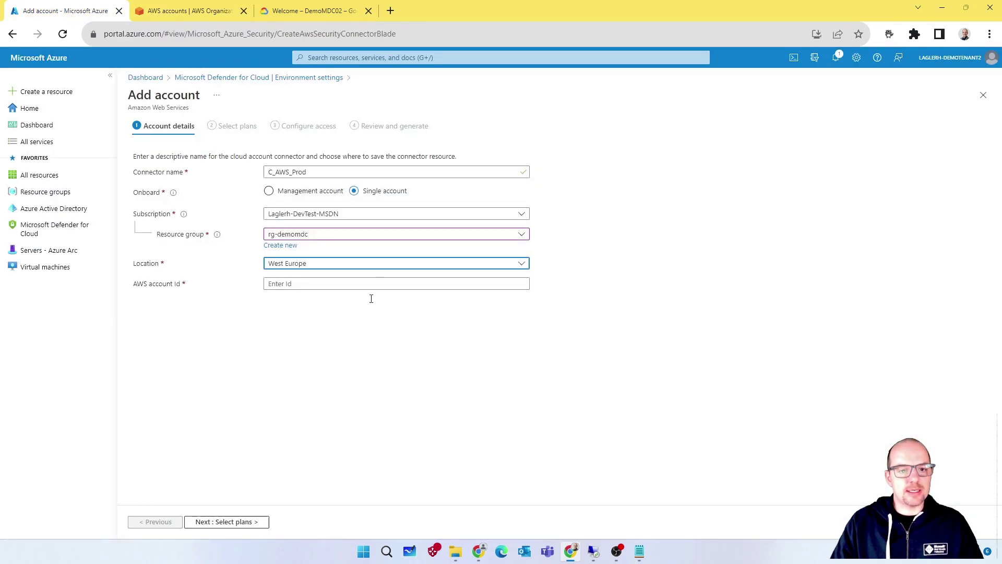
pyautogui.click(352, 285)
pyautogui.hotkey('ctrl', 'v')
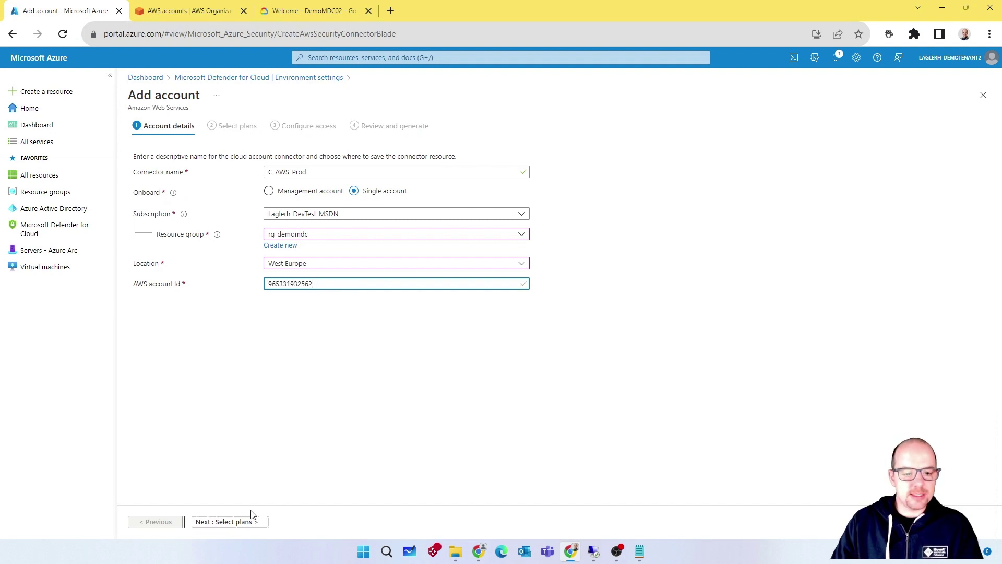
# Continue to the AWS connector's plan selection and turn off the Databases and Containers plans
pyautogui.click(238, 523)
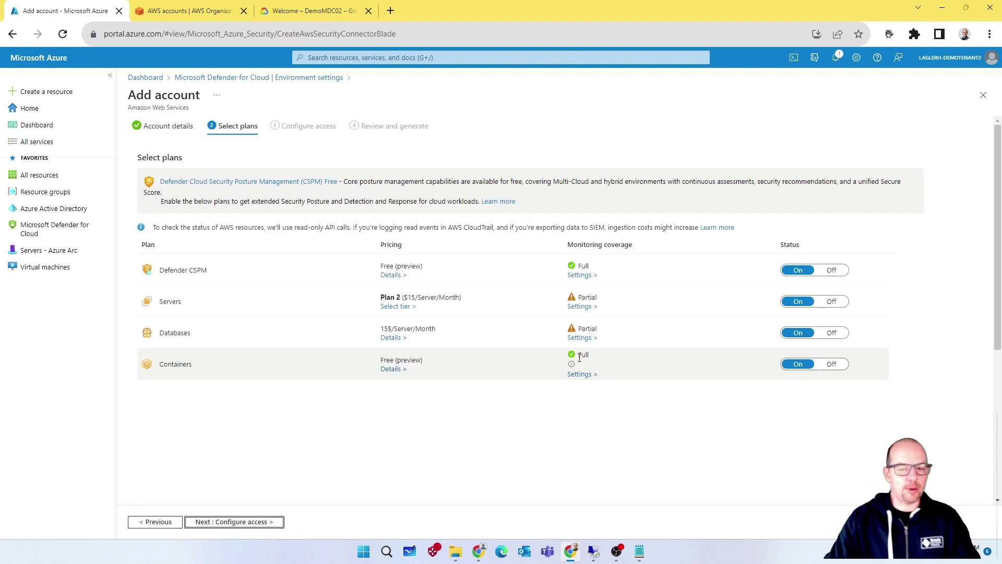
pyautogui.click(835, 333)
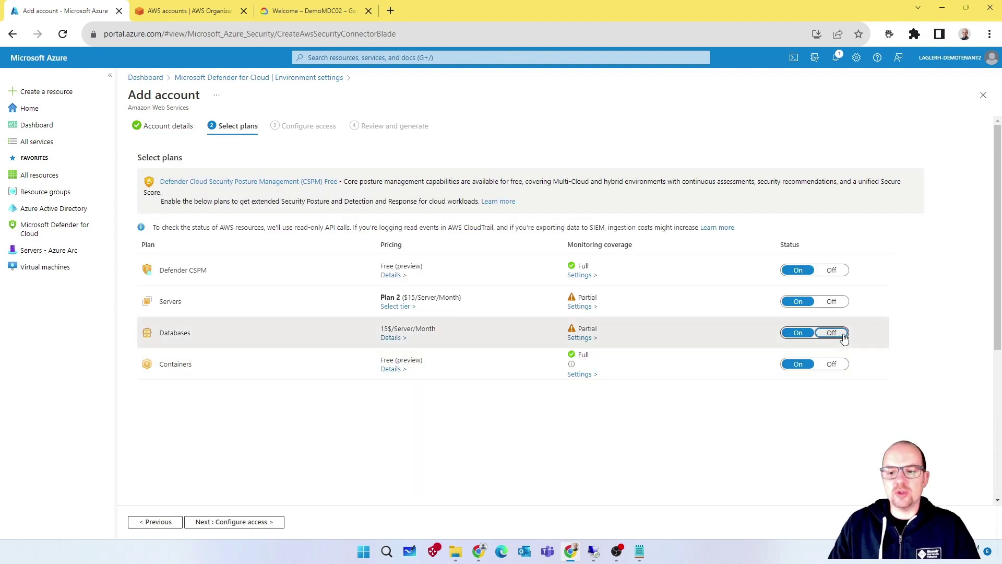
pyautogui.click(833, 365)
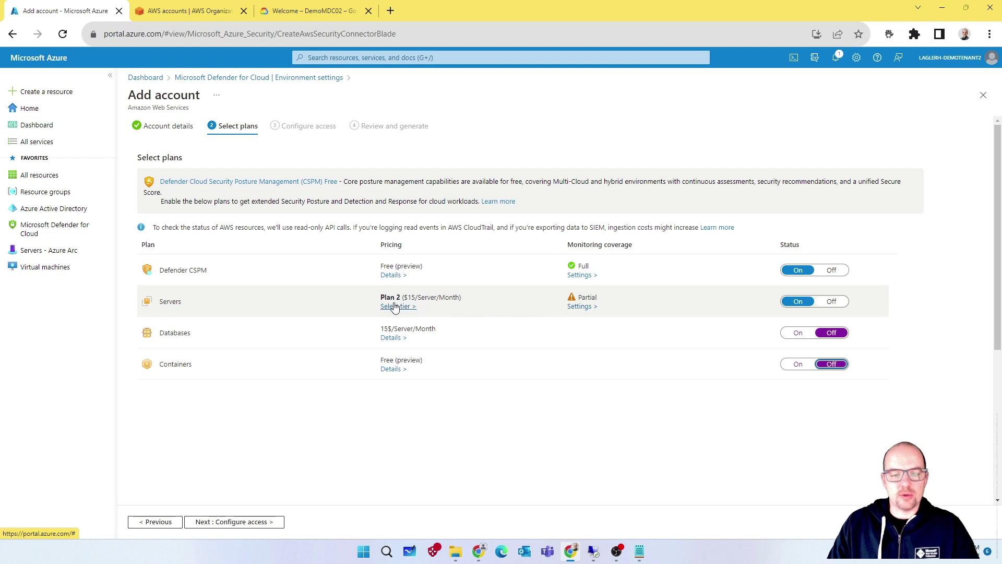
# Continue to the AWS connector's access configuration and download the CloudFormation template
pyautogui.click(244, 522)
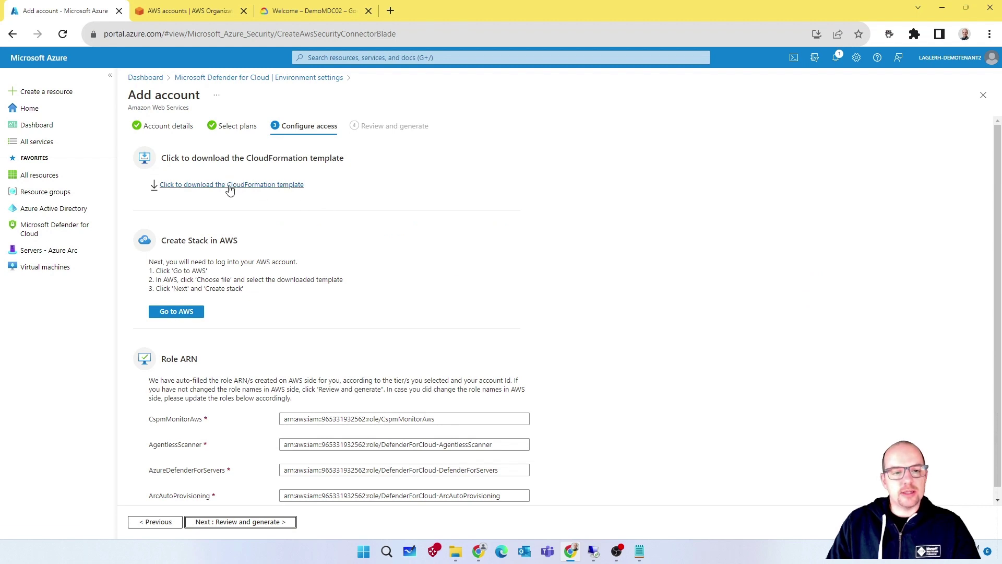
pyautogui.click(257, 188)
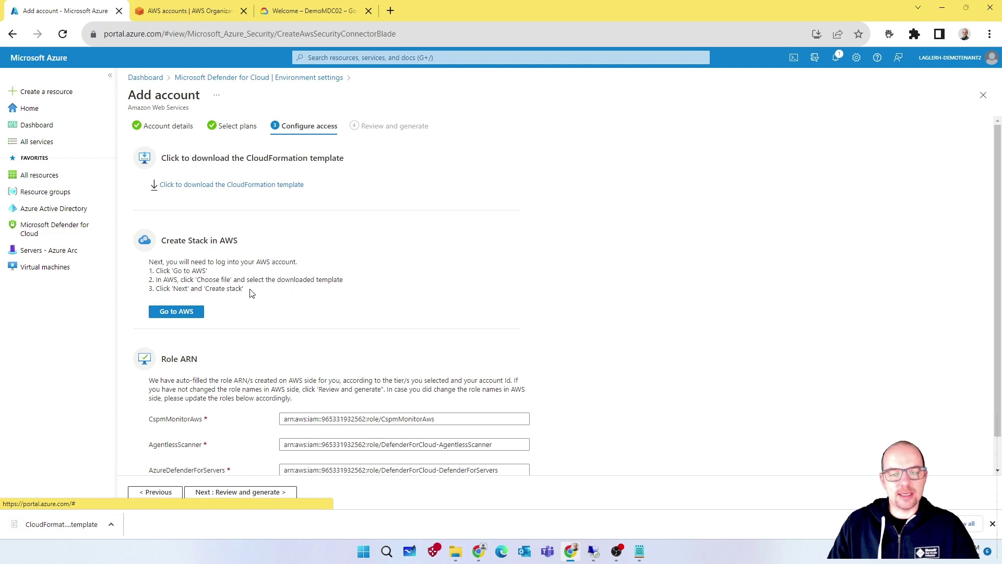
pyautogui.moveTo(251, 342); pyautogui.dragTo(951, 559)
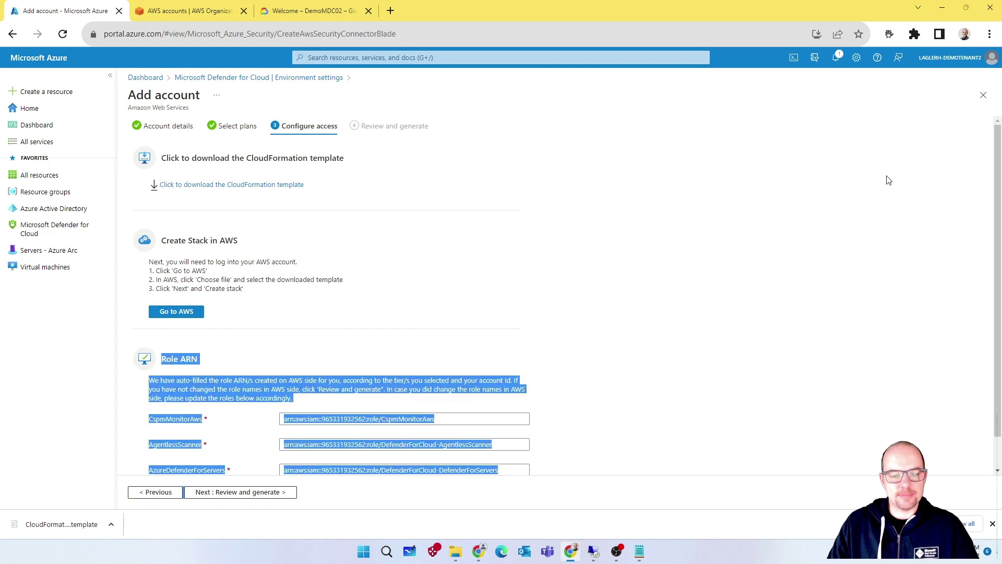
pyautogui.click(682, 258)
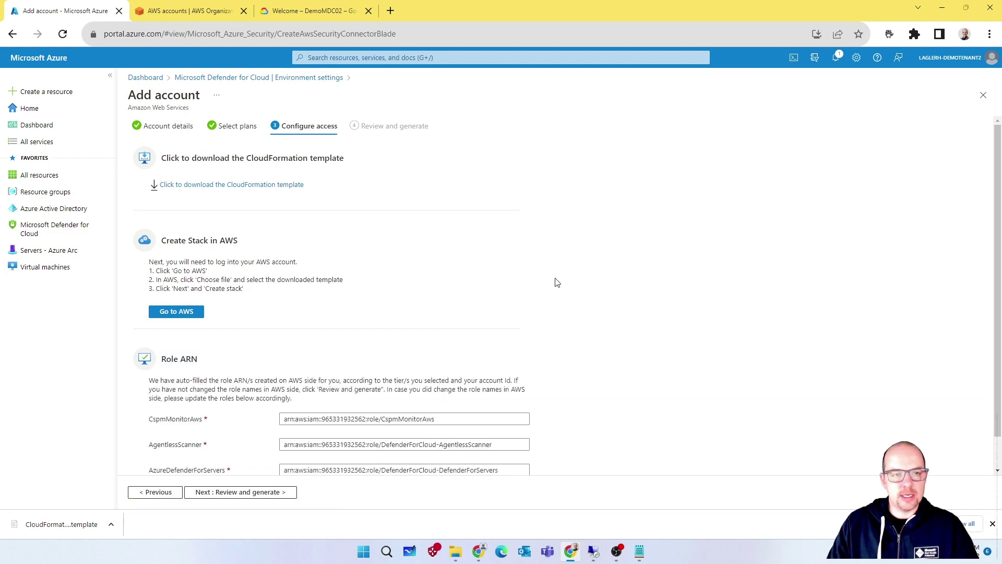
# Switch to the AWS console, open the CloudFormation service and start creating a stack with new resources (standard)
pyautogui.click(191, 11)
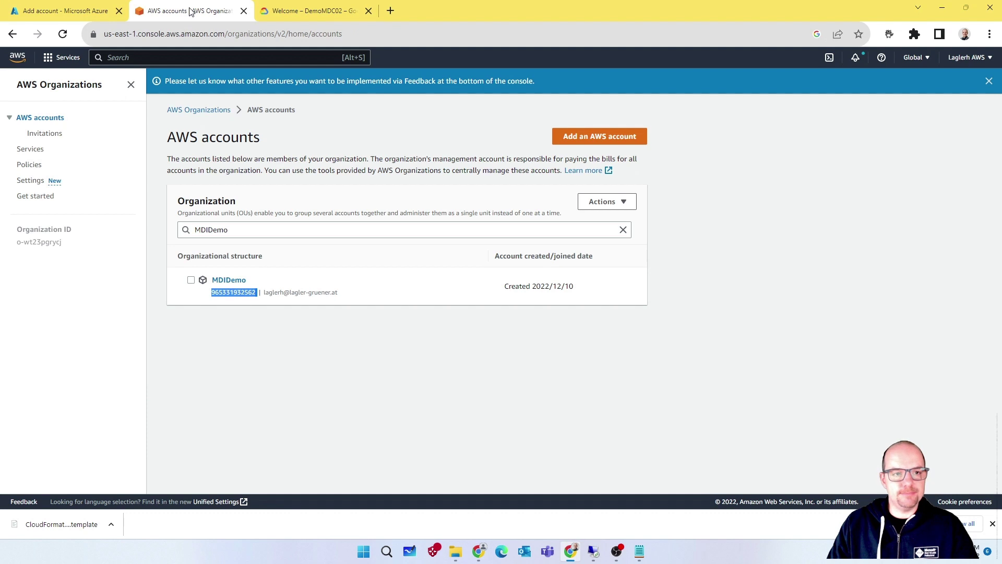
pyautogui.click(160, 63)
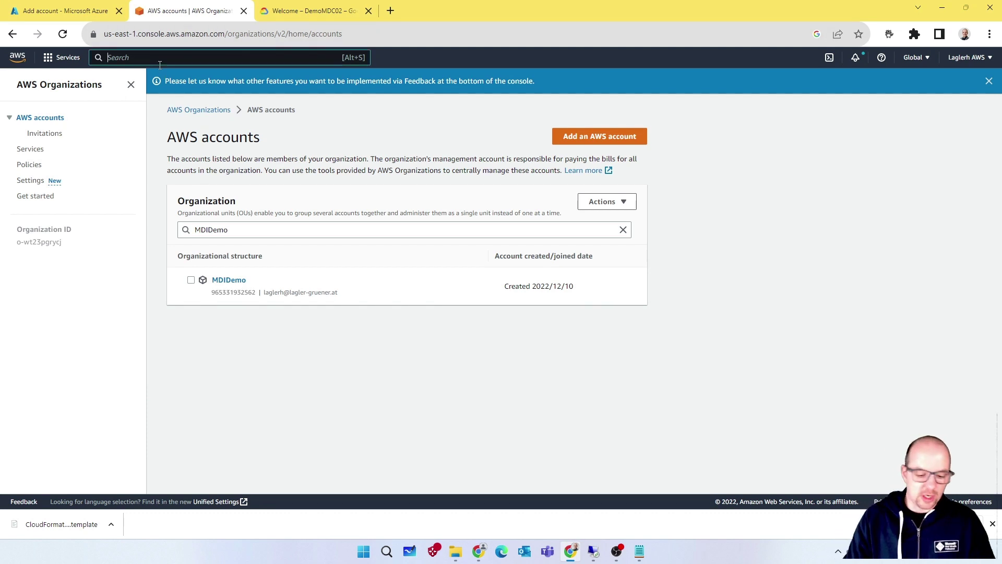
pyautogui.write('stack')
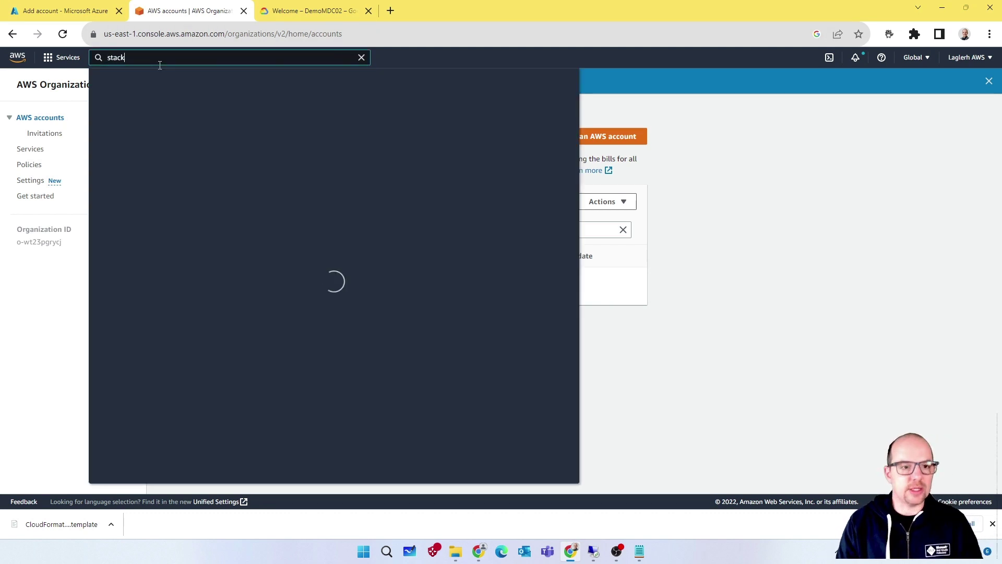
pyautogui.moveTo(276, 136)
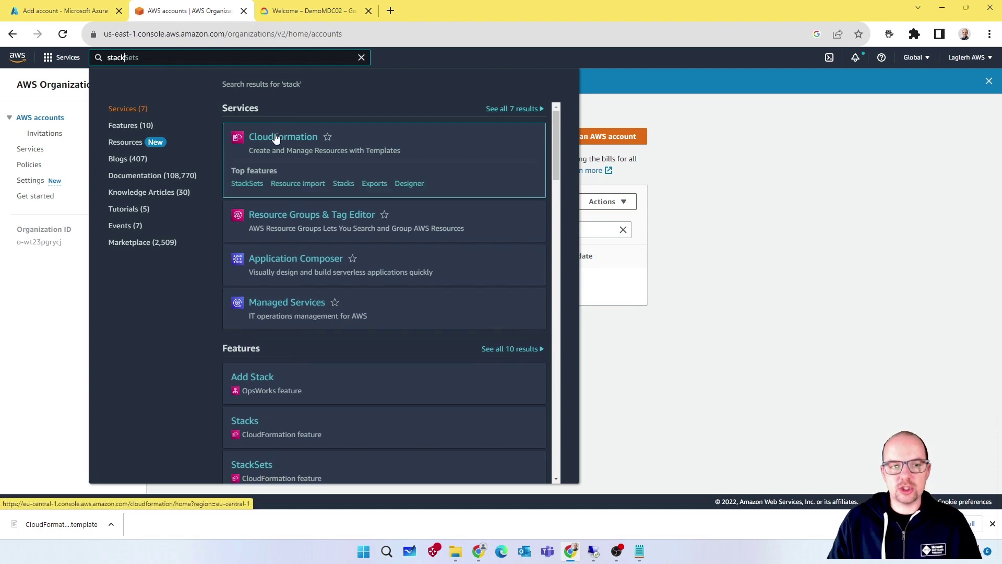
pyautogui.click(275, 138)
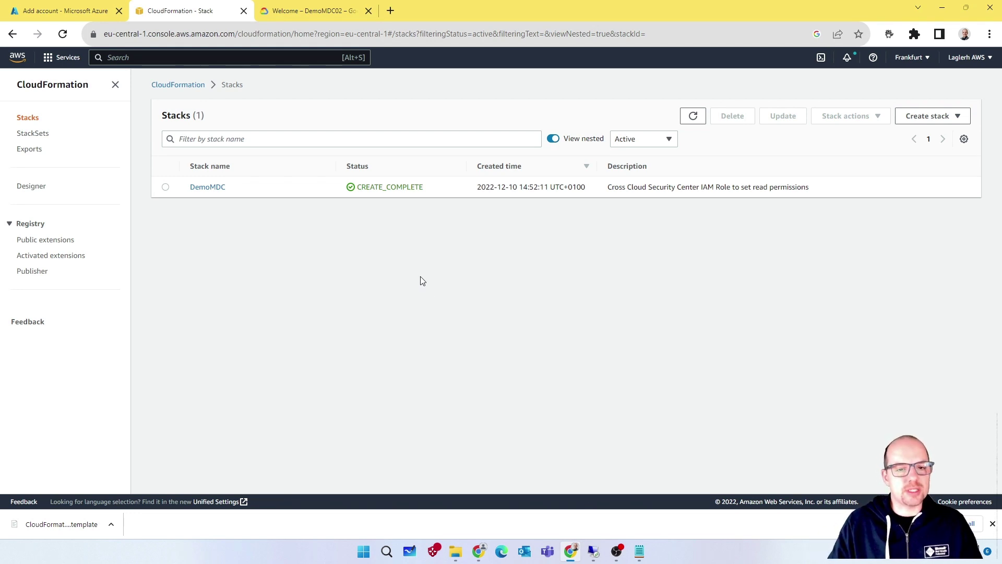
pyautogui.click(937, 119)
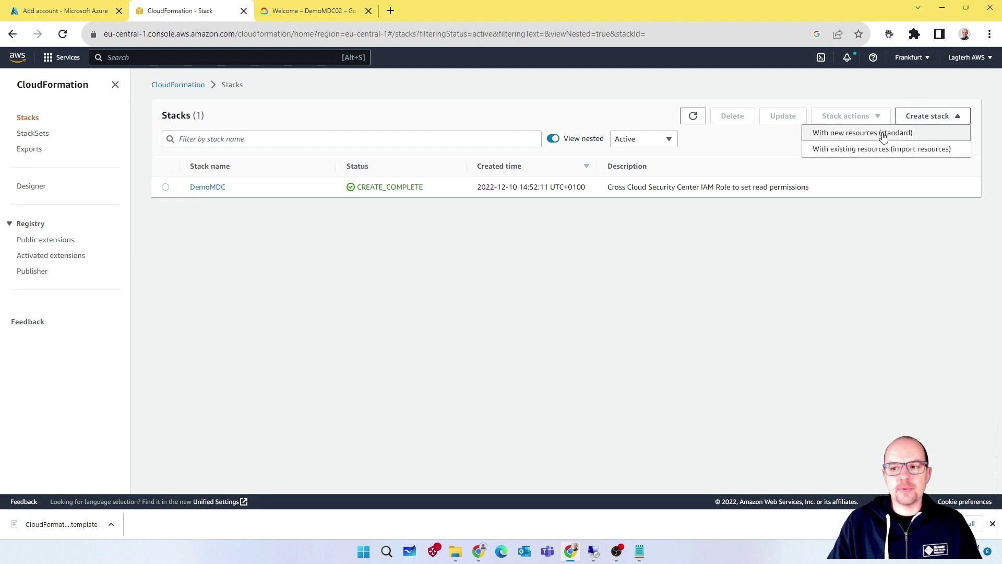
pyautogui.click(849, 134)
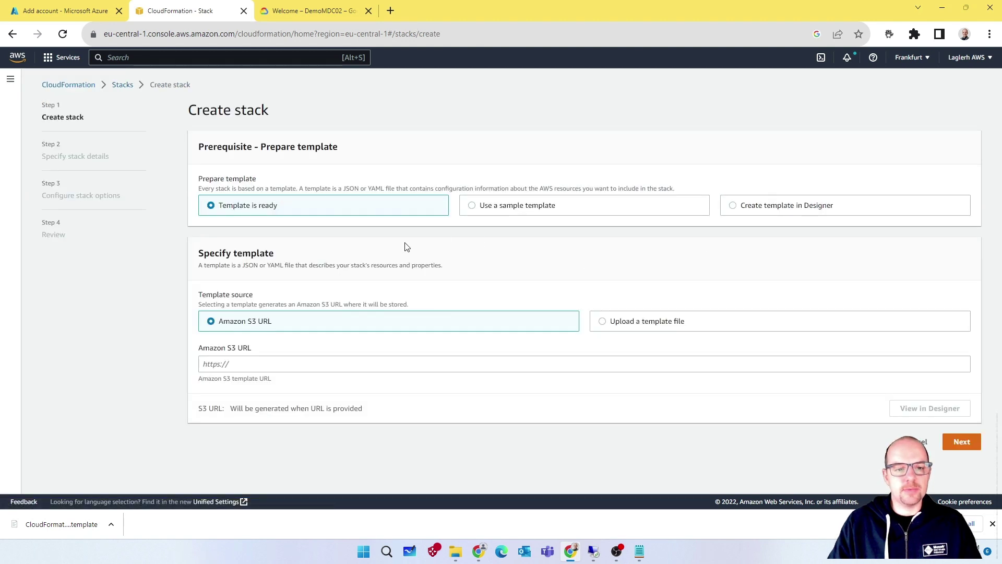
# Upload the downloaded CloudFormation.template file as the stack's template source and continue to the stack details
pyautogui.click(604, 323)
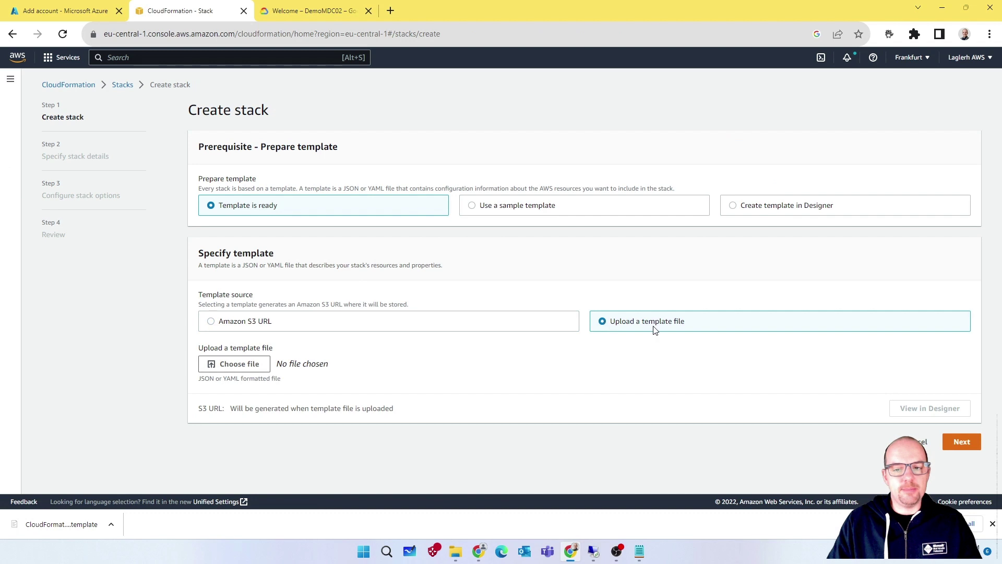
pyautogui.click(256, 369)
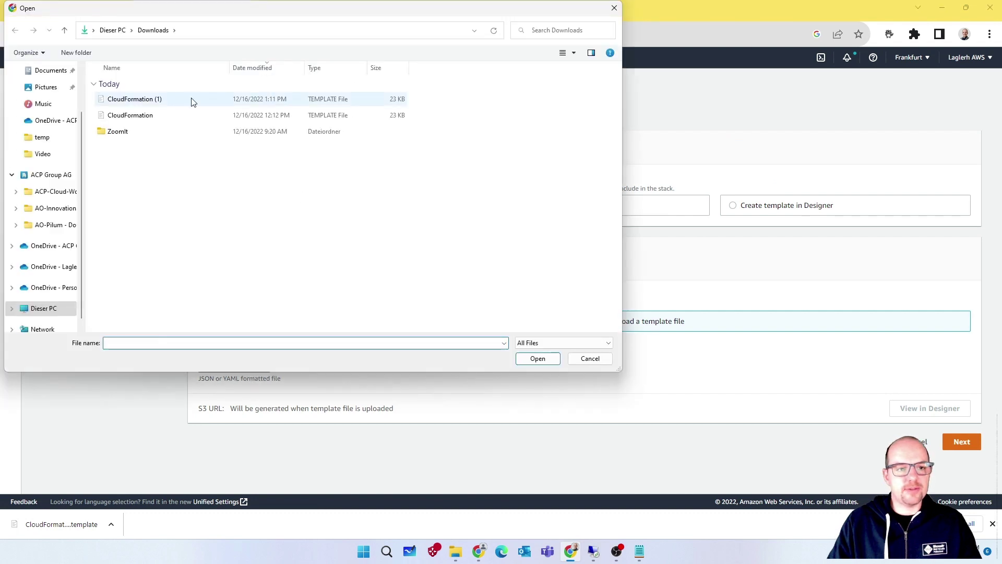
pyautogui.doubleClick(143, 119)
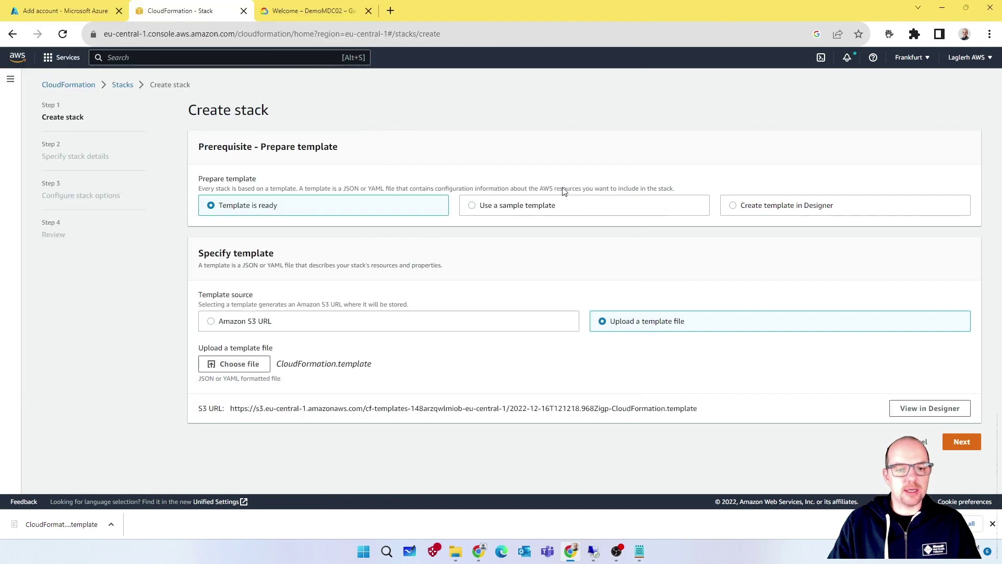
pyautogui.click(962, 443)
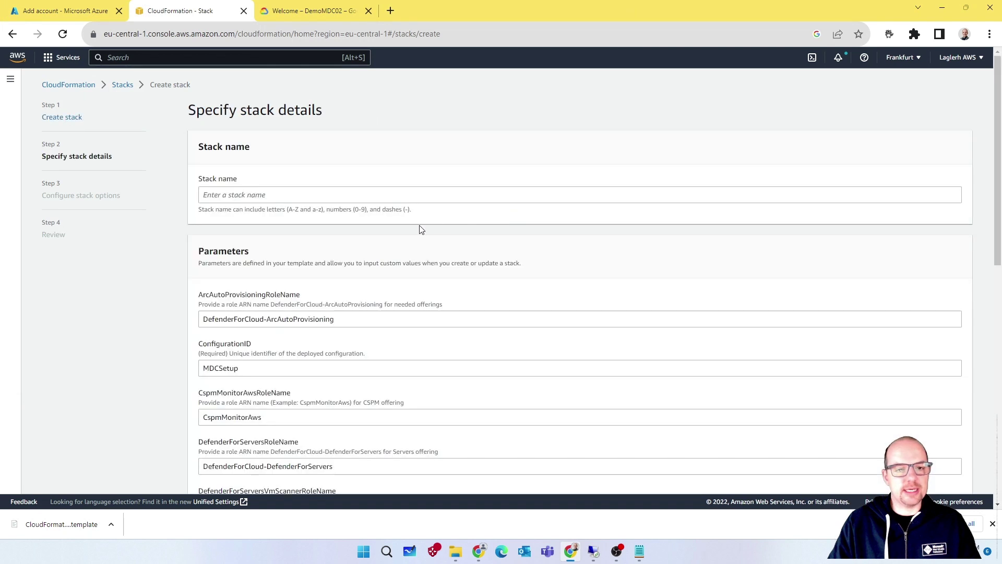
# Name the stack AzureMDI, keep the default parameters and continue to the stack options
pyautogui.click(291, 195)
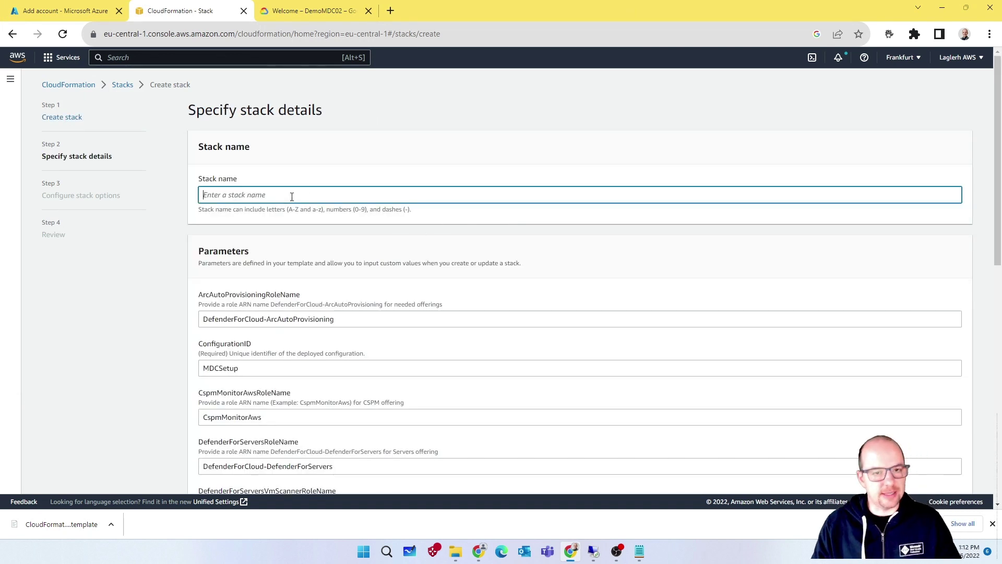
pyautogui.write('A')
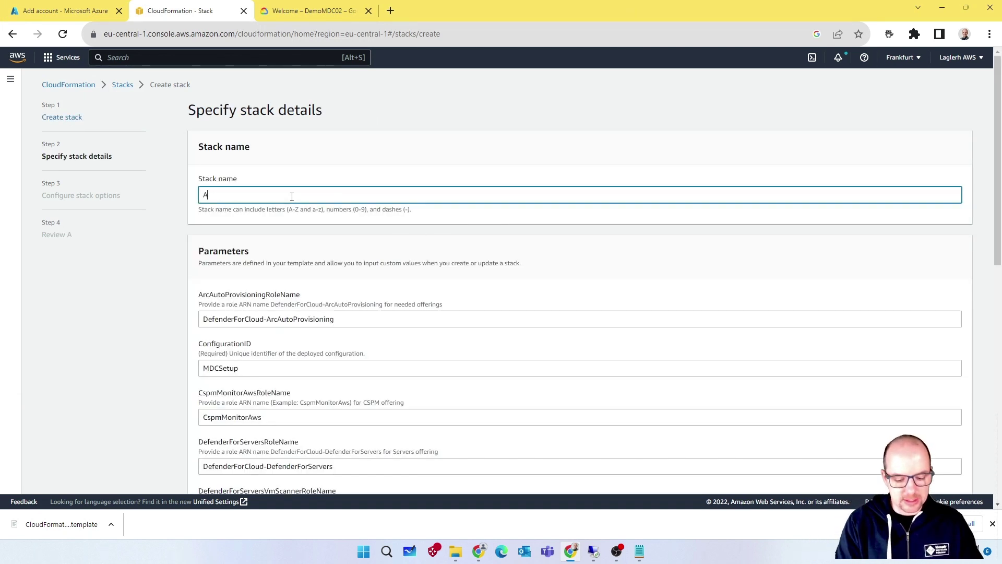
pyautogui.write('zureMDC')
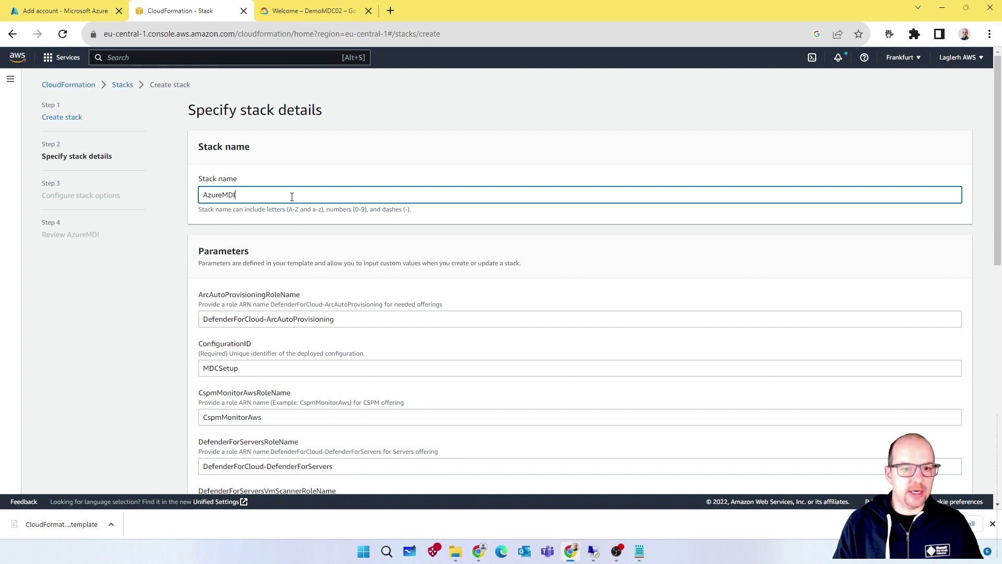
pyautogui.scroll(-6, 470, 411)
pyautogui.scroll(-4, 470, 412)
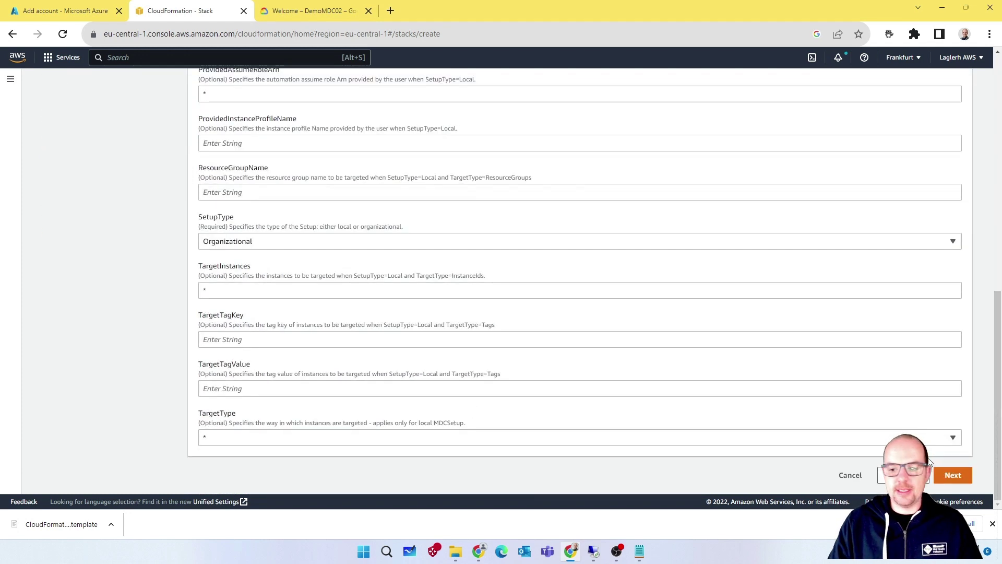
pyautogui.click(953, 475)
# Submit the AzureMDI stack with default options and the IAM resources acknowledgement, and refresh its event list
pyautogui.scroll(-5, 409, 284)
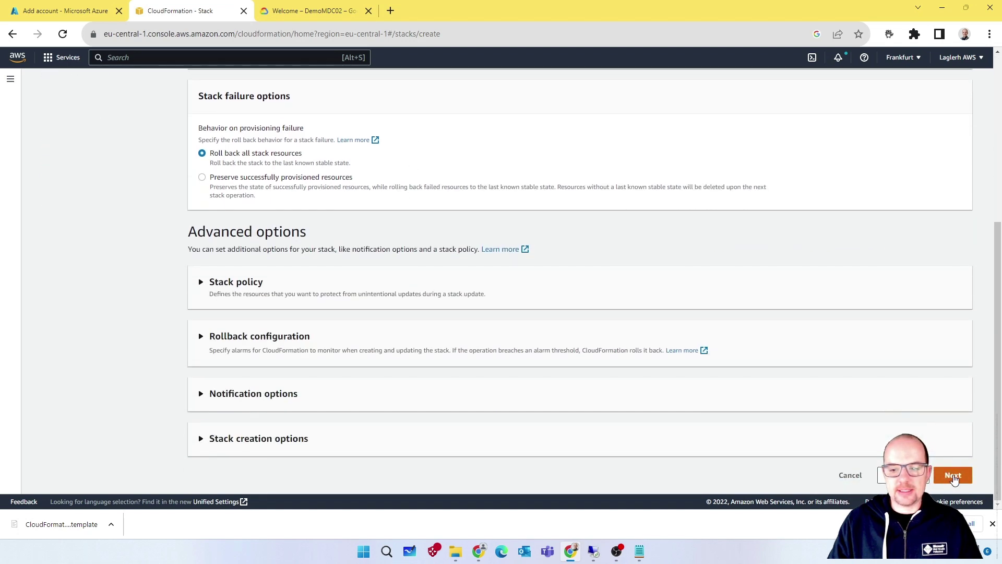
pyautogui.click(953, 475)
pyautogui.scroll(-5, 470, 294)
pyautogui.scroll(-15, 470, 294)
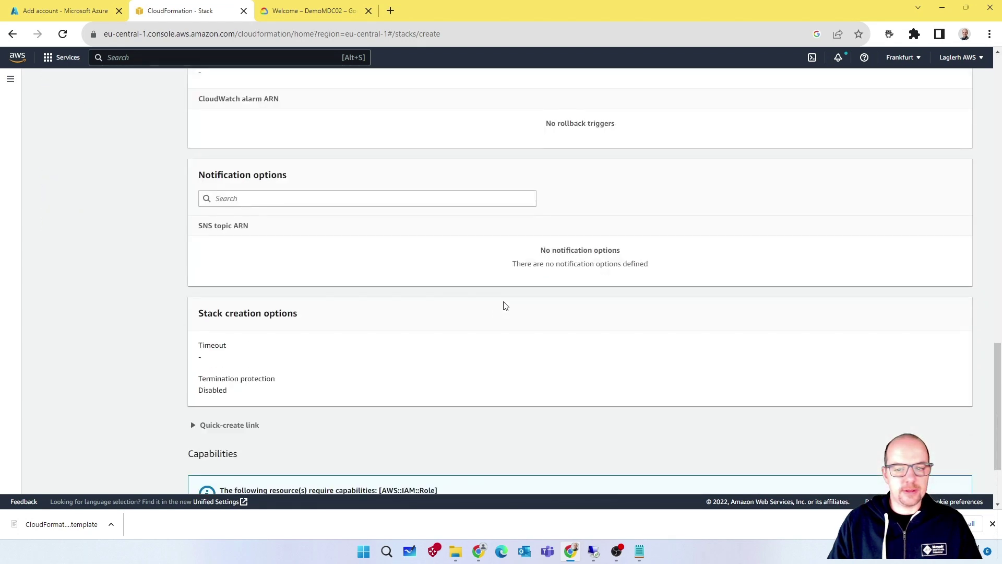
pyautogui.click(224, 431)
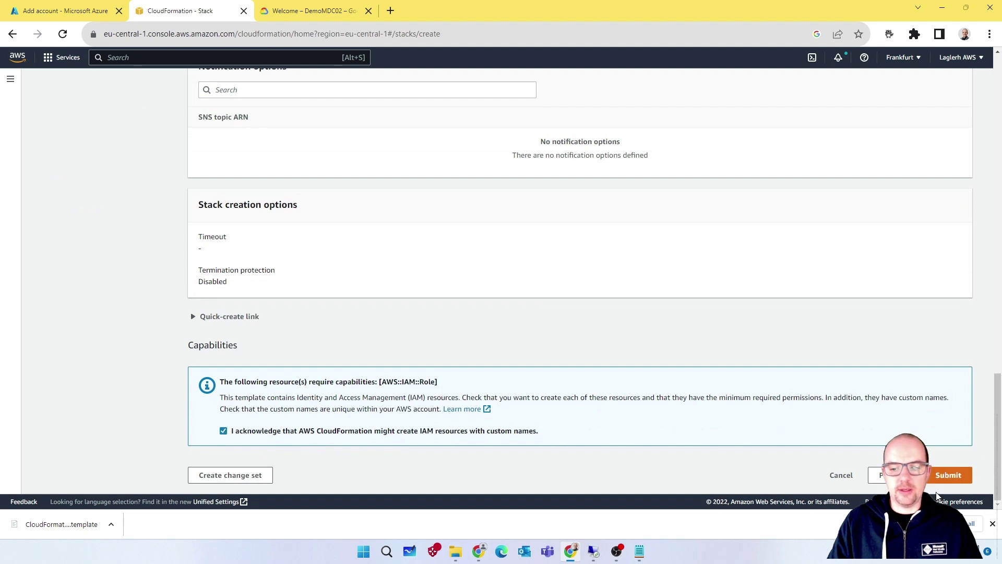
pyautogui.click(957, 475)
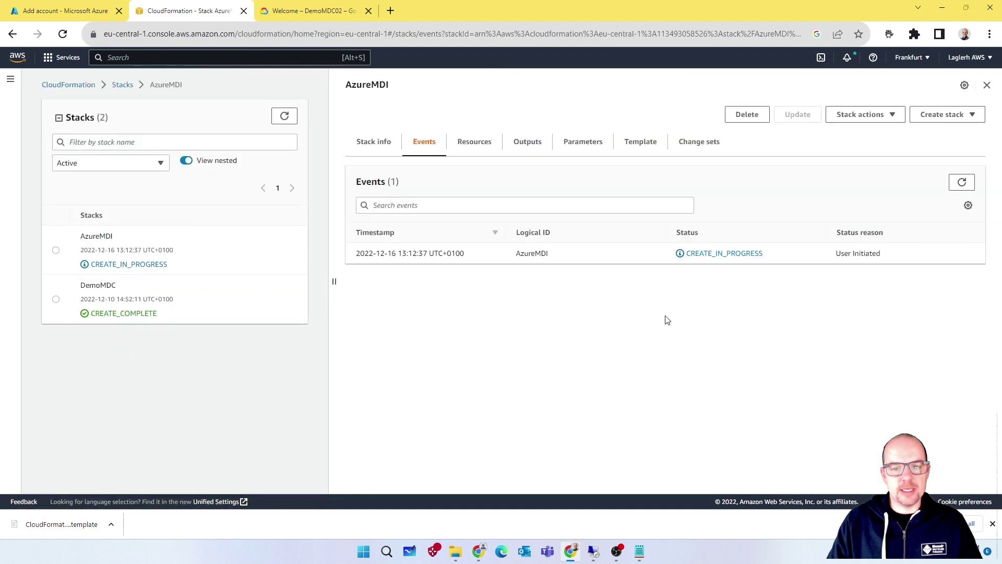
pyautogui.click(962, 183)
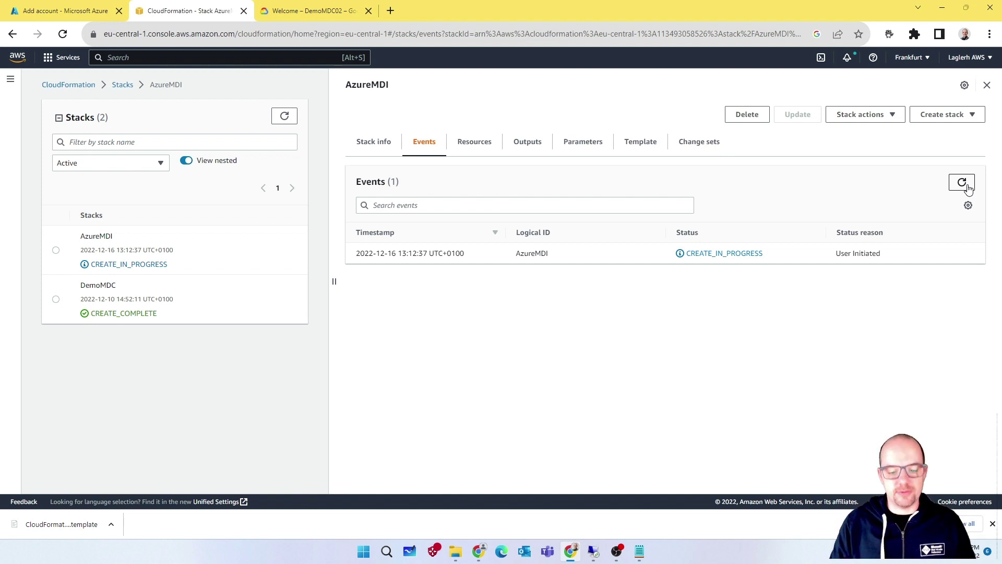
pyautogui.click(962, 182)
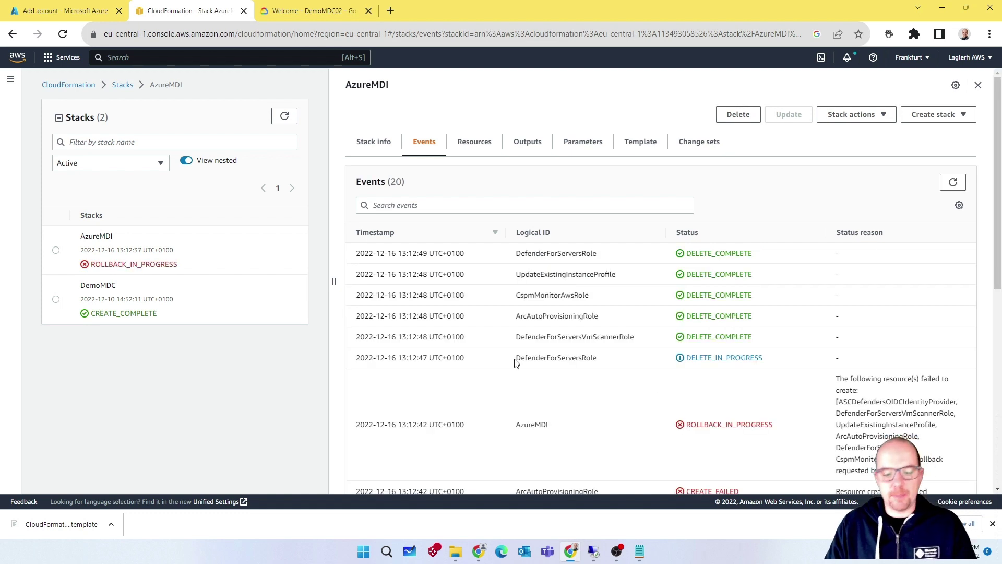
# Review the AWS connector's summary in the Azure portal, leave without creating it, and view the environment types that can be added in Environment settings
pyautogui.hotkey('ctrl', 'shift', 'Tab')
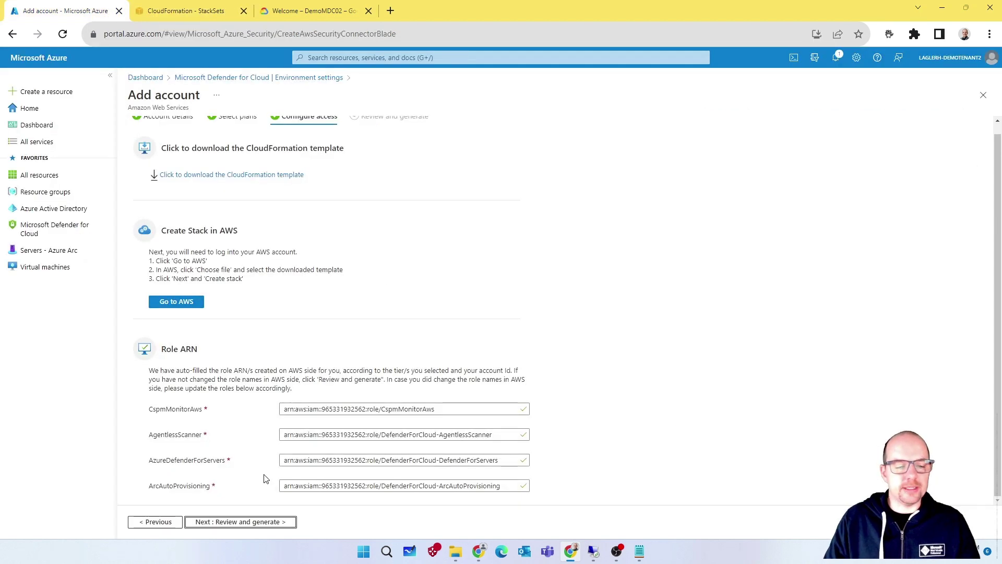
pyautogui.click(254, 522)
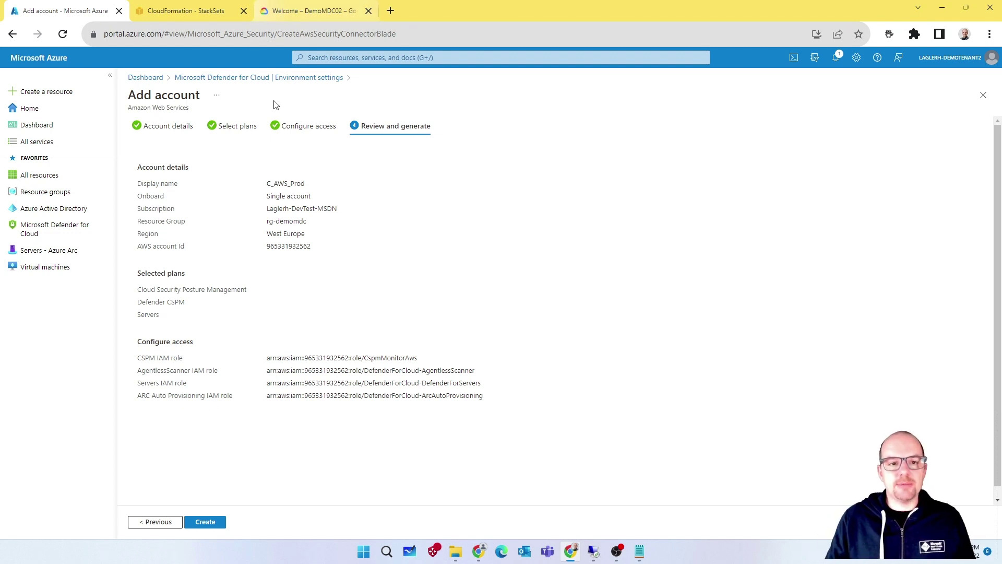
pyautogui.click(282, 79)
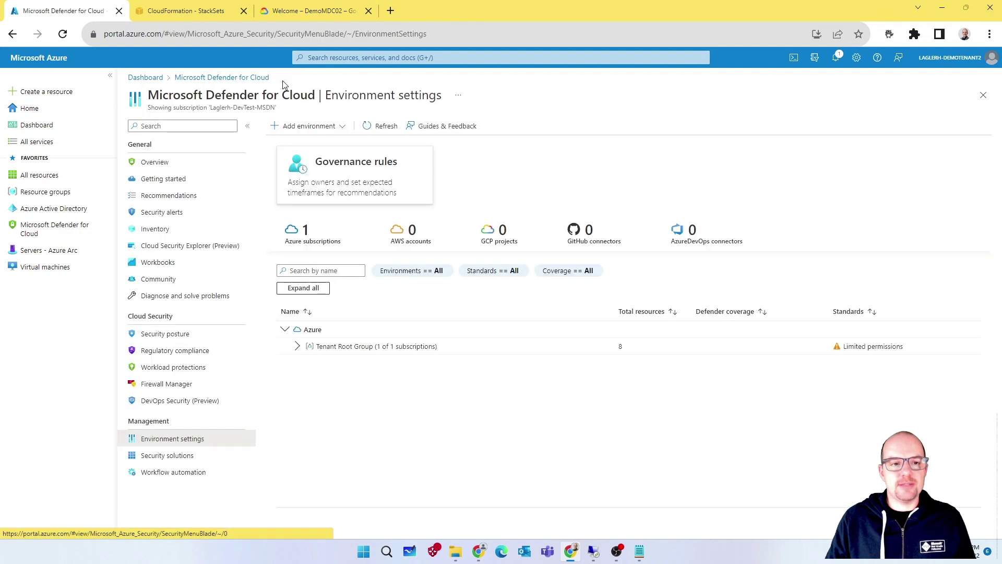
pyautogui.click(347, 128)
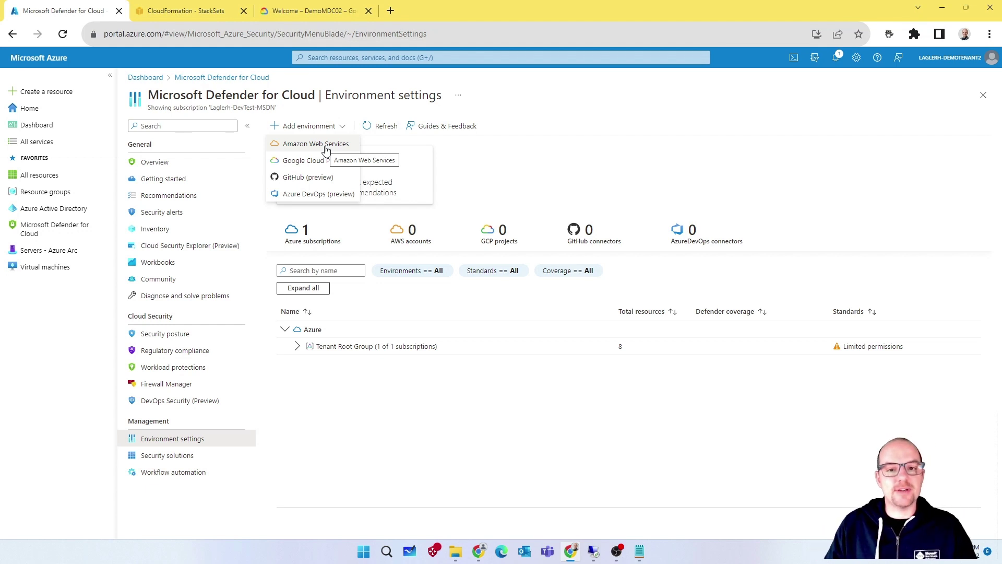
pyautogui.click(708, 171)
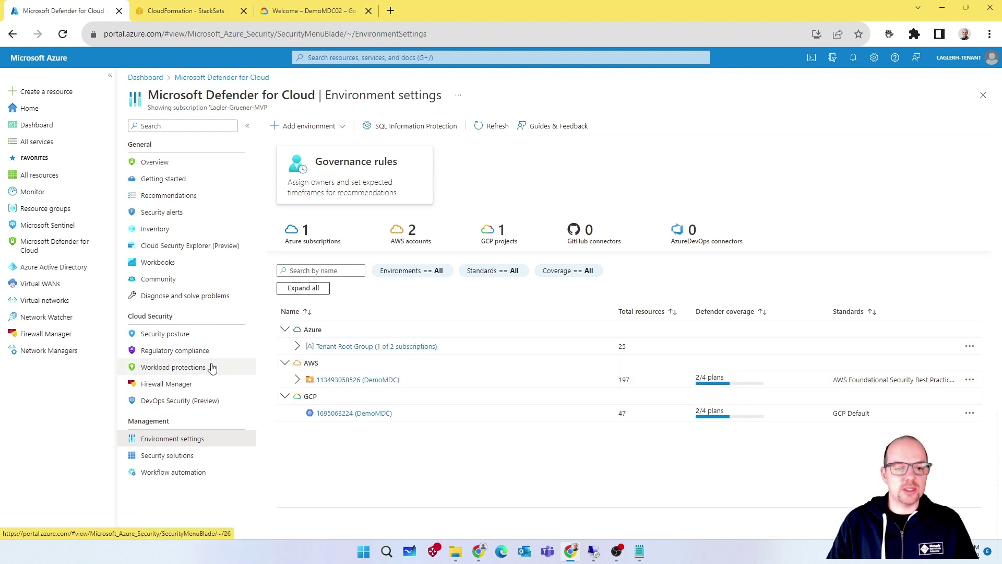
# Filter the Security posture overview to the GCP environment only and examine the recommendations for the DemoMDC project
pyautogui.click(177, 340)
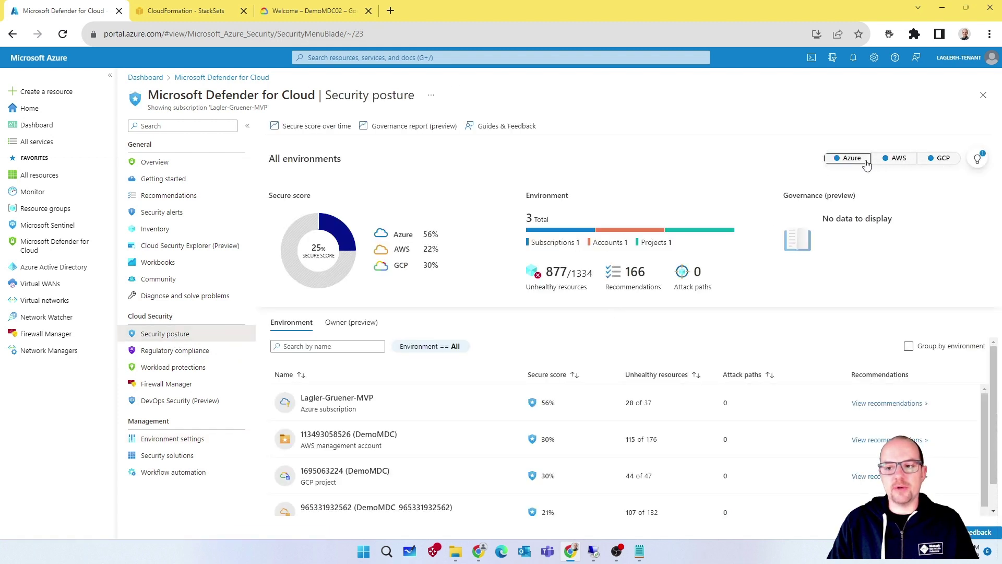
pyautogui.click(836, 160)
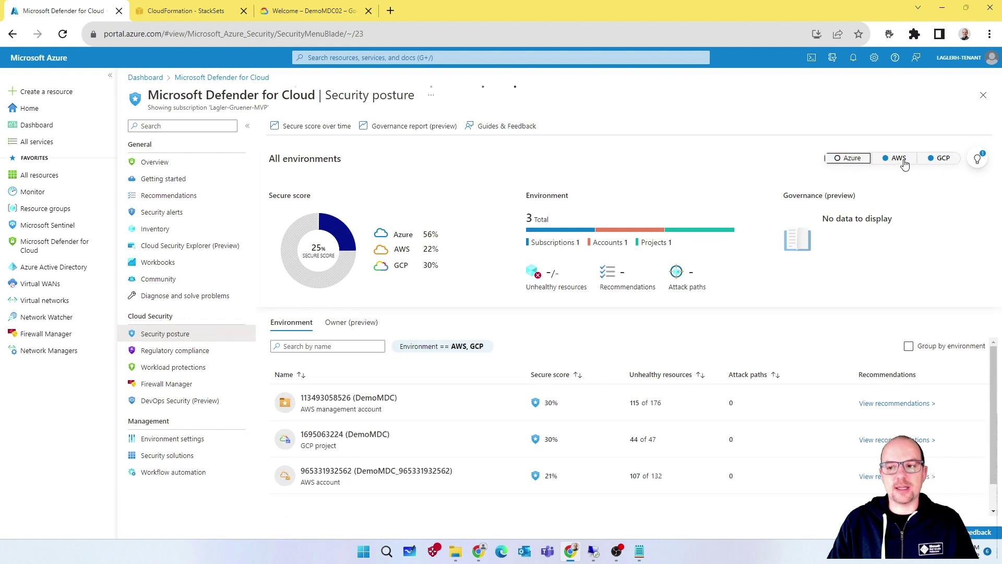
pyautogui.click(897, 159)
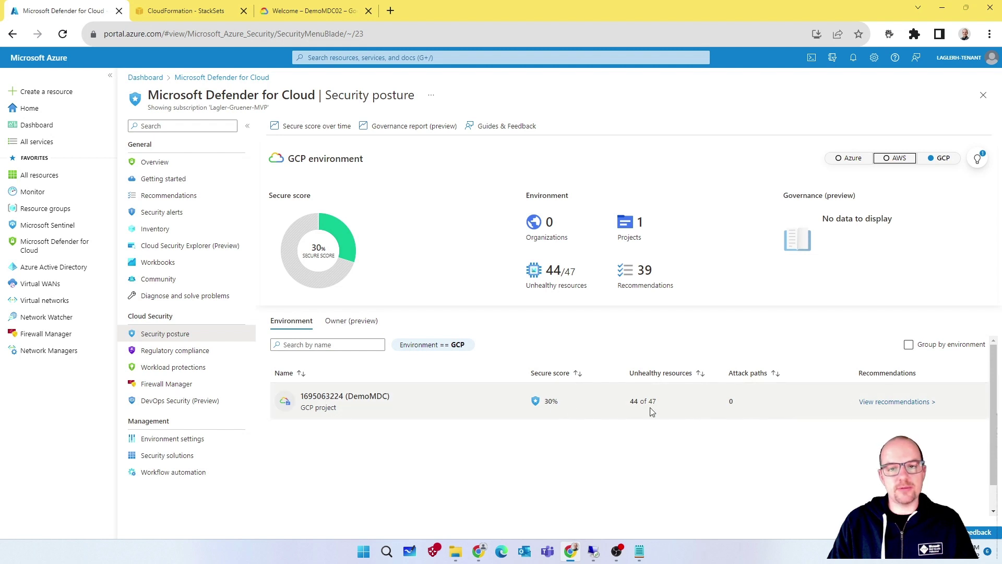
pyautogui.click(910, 407)
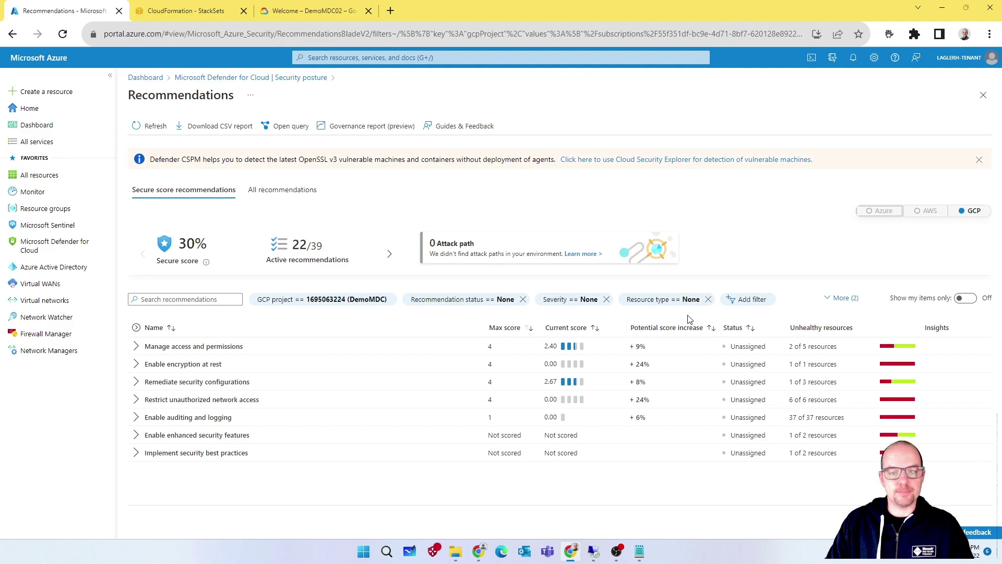
pyautogui.click(318, 79)
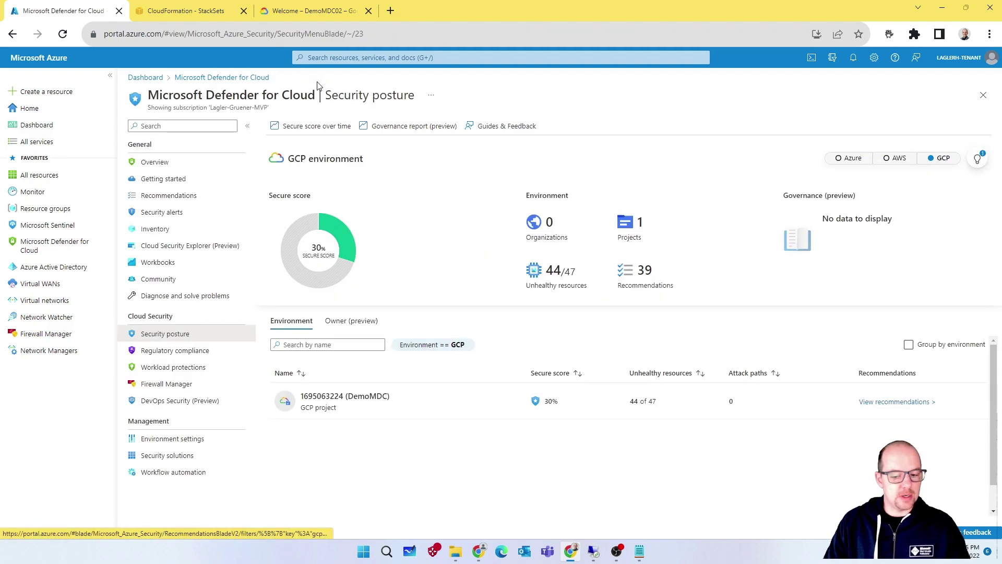